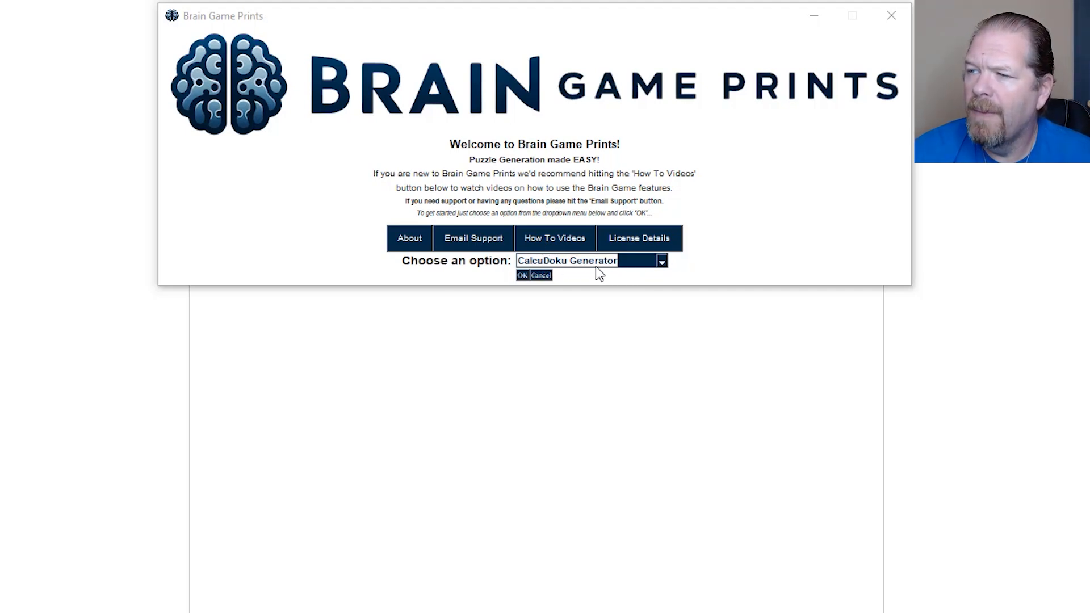
Step: Open the CalcuDoku Generator and choose a grid size of 9x9
{"action": "left_click", "coordinate": [522, 276]}
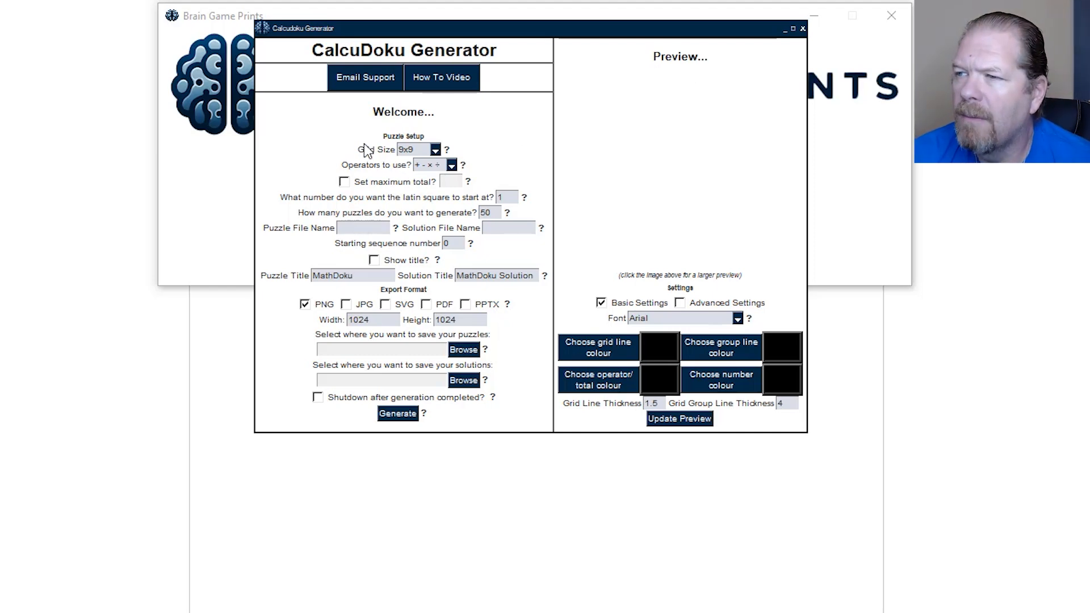
{"action": "left_click", "coordinate": [436, 150]}
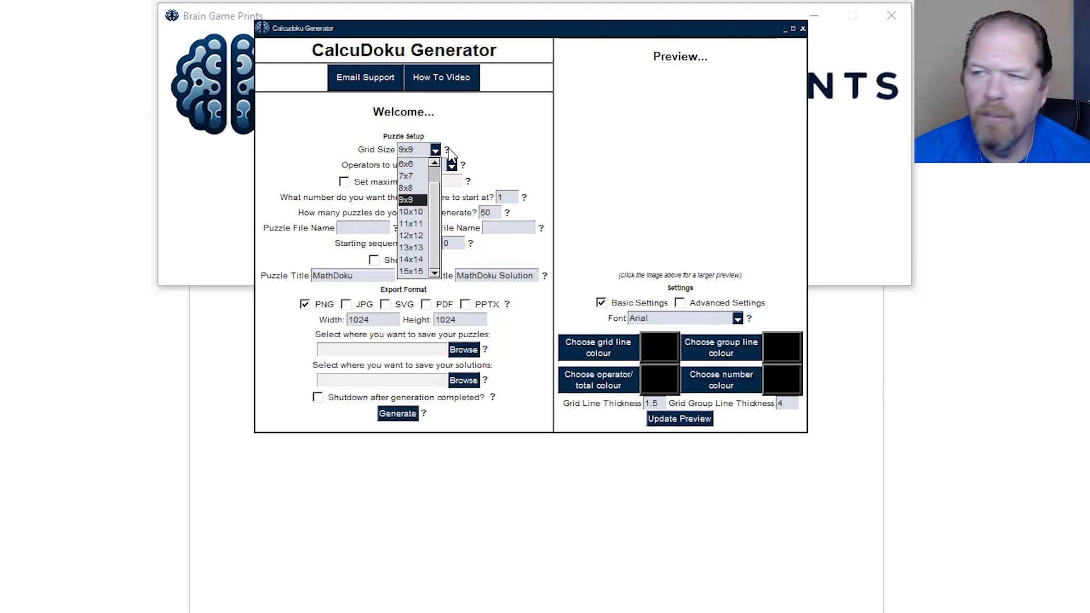
{"action": "left_click", "coordinate": [412, 201]}
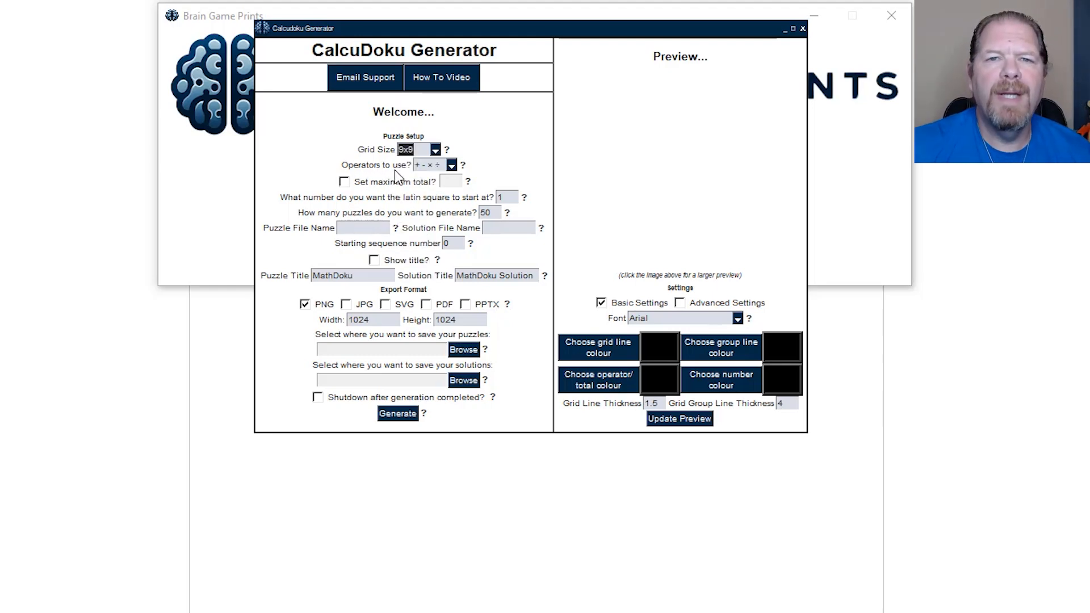
Step: Check the available operator choices, generate a preview using all four operators, and examine the enlarged puzzle
{"action": "left_click", "coordinate": [437, 165]}
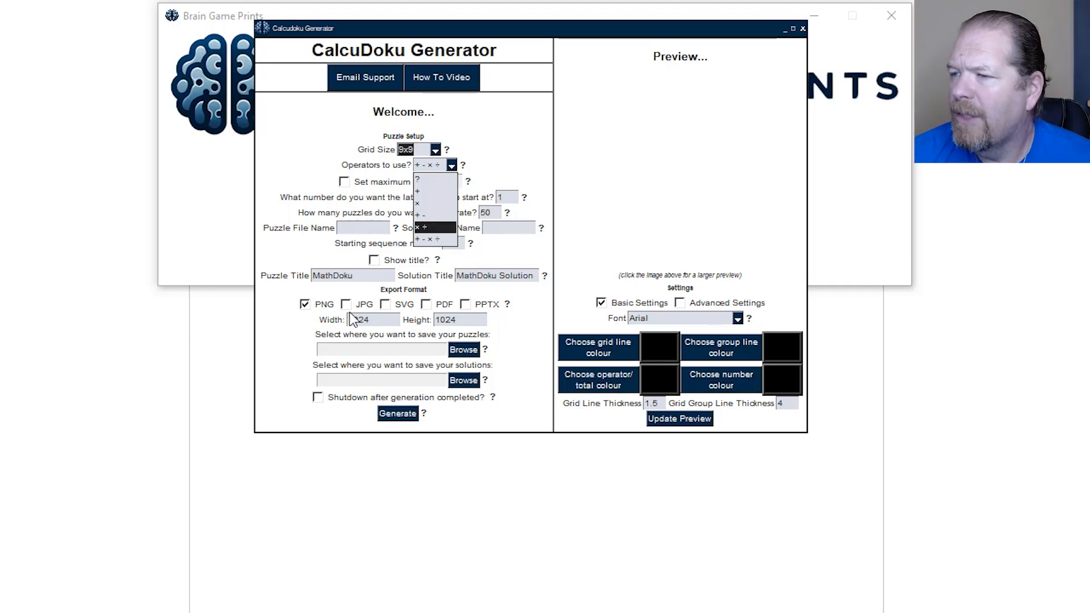
{"action": "left_click", "coordinate": [688, 424]}
{"action": "left_click", "coordinate": [689, 423]}
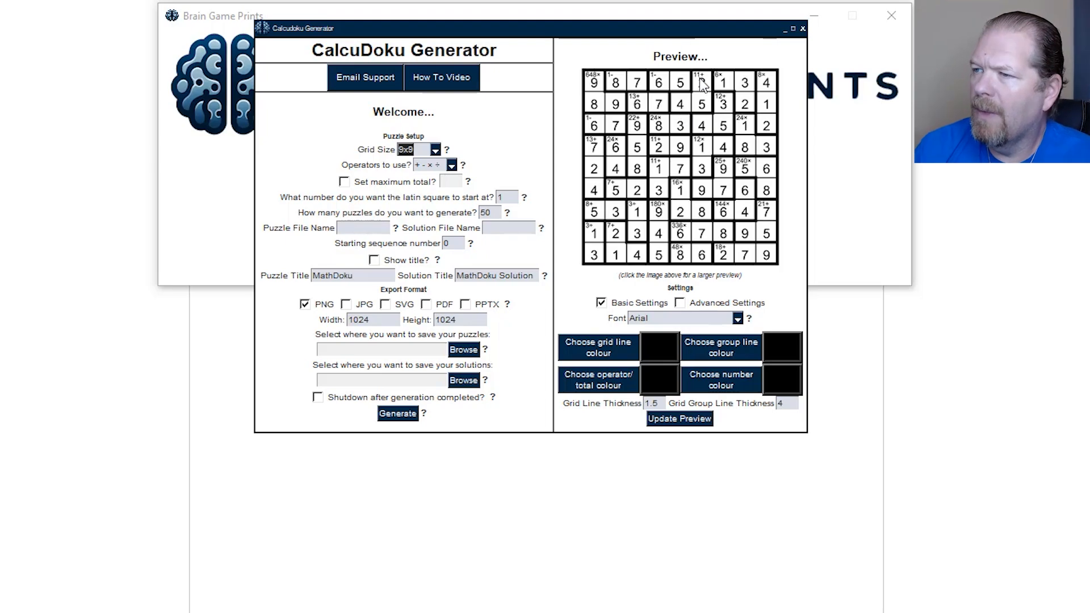
{"action": "left_click", "coordinate": [703, 109]}
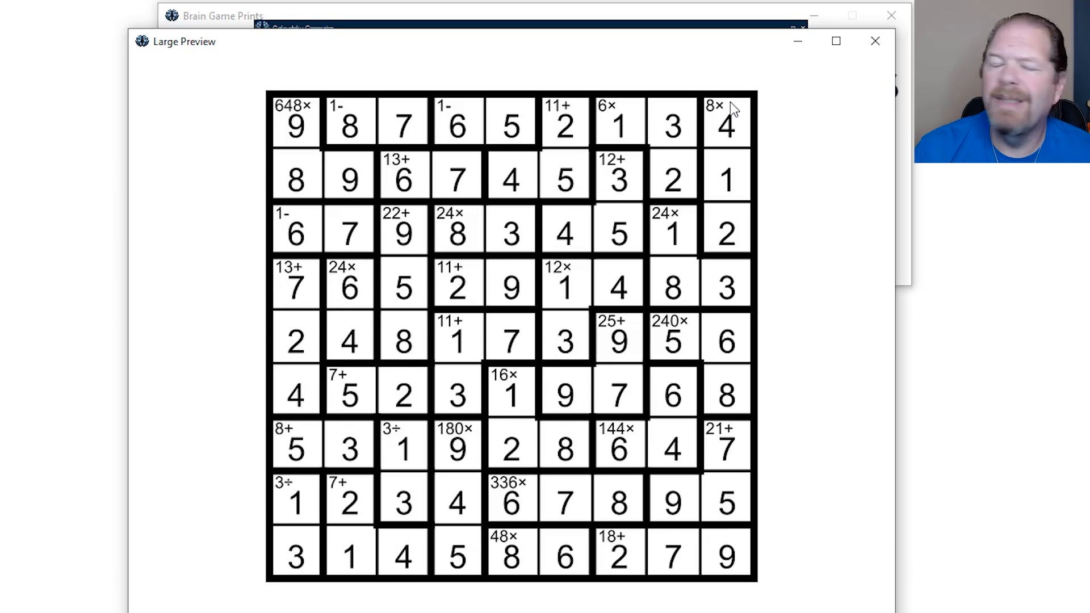
{"action": "left_click", "coordinate": [876, 43]}
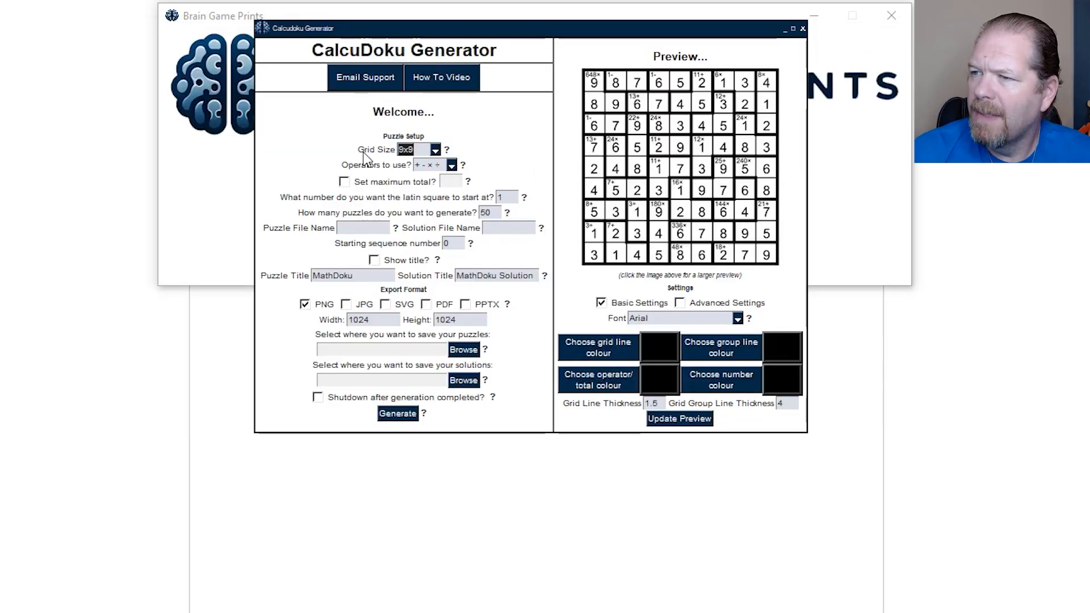
Step: Limit the puzzle operators to addition only, update the preview and check the enlarged puzzle
{"action": "left_click", "coordinate": [451, 168]}
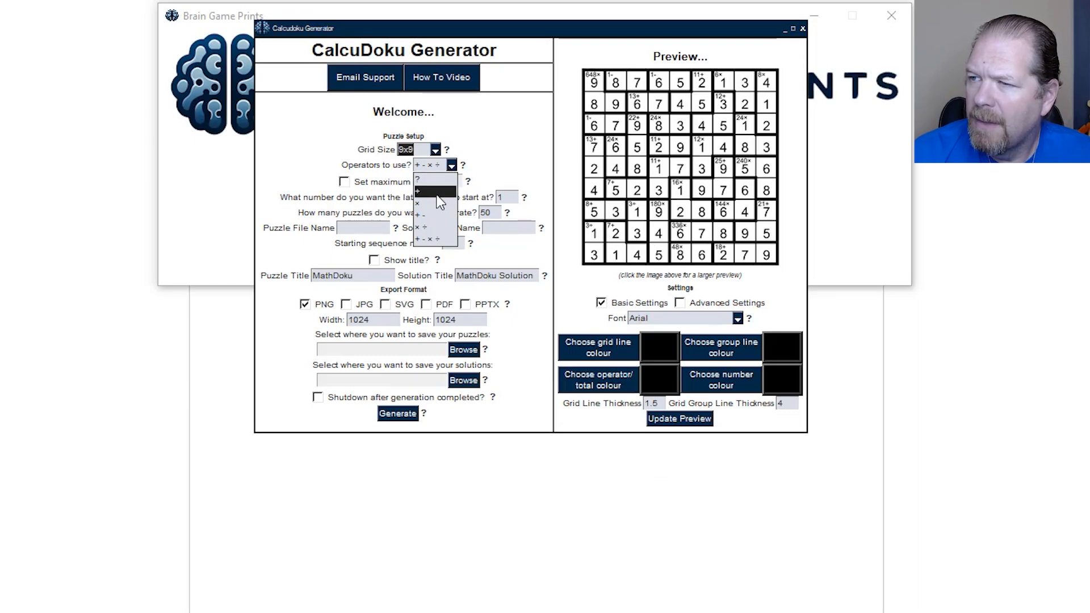
{"action": "left_click", "coordinate": [437, 194]}
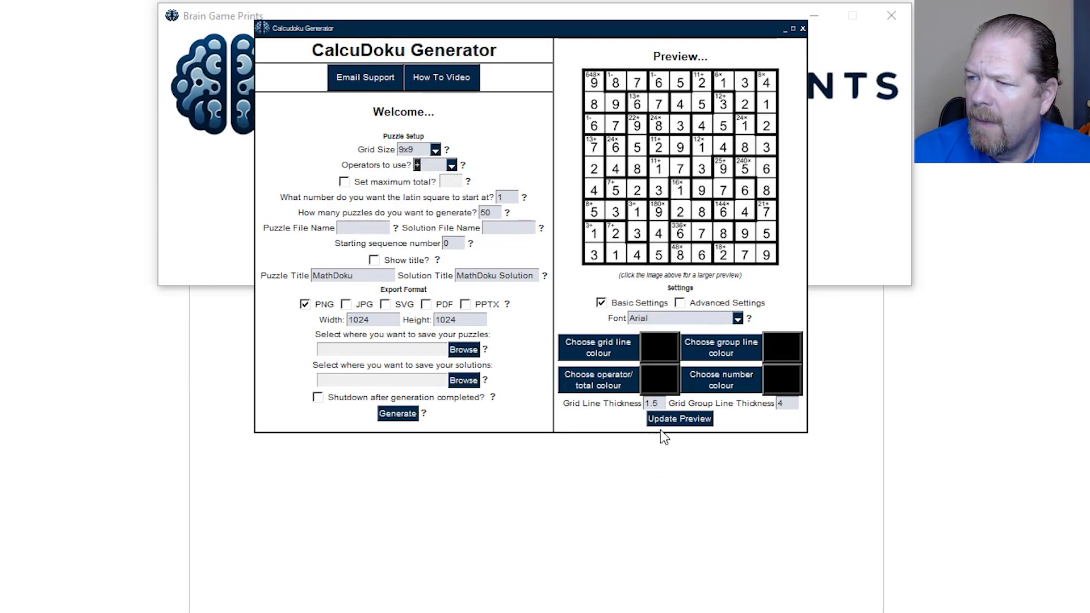
{"action": "left_click", "coordinate": [673, 418]}
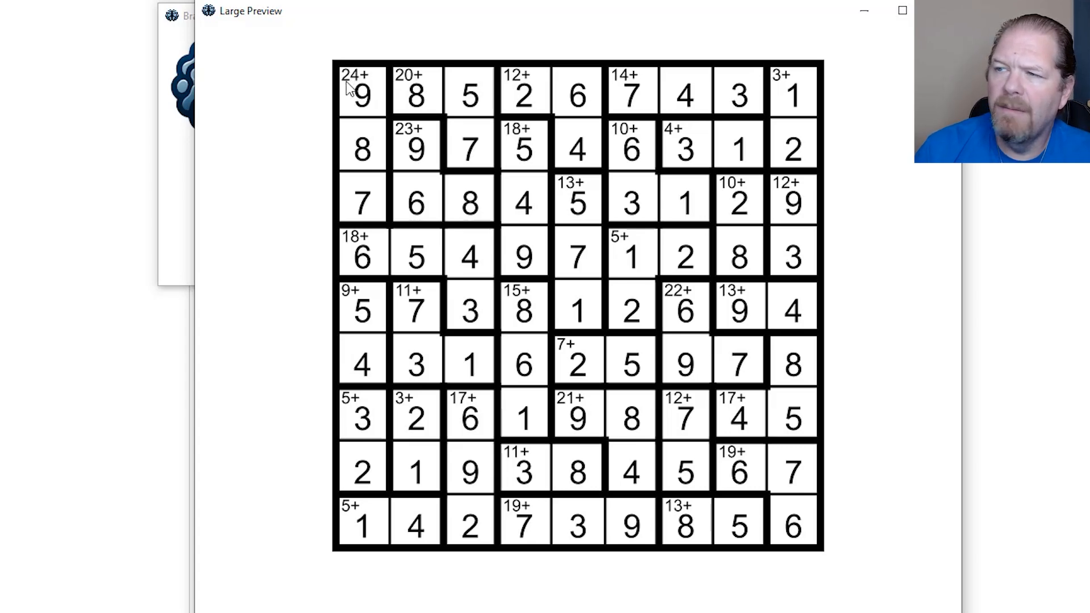
{"action": "left_click", "coordinate": [943, 10]}
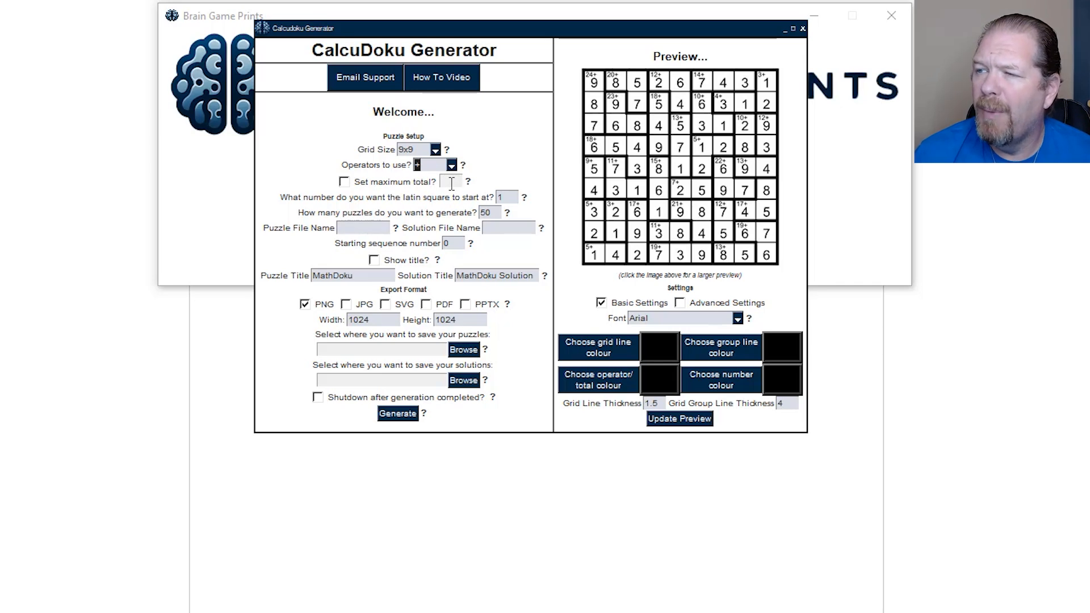
Step: Enable a maximum total for the puzzle and set it to 100
{"action": "left_click", "coordinate": [344, 182]}
{"action": "left_click", "coordinate": [446, 183]}
{"action": "type", "text": "100"}
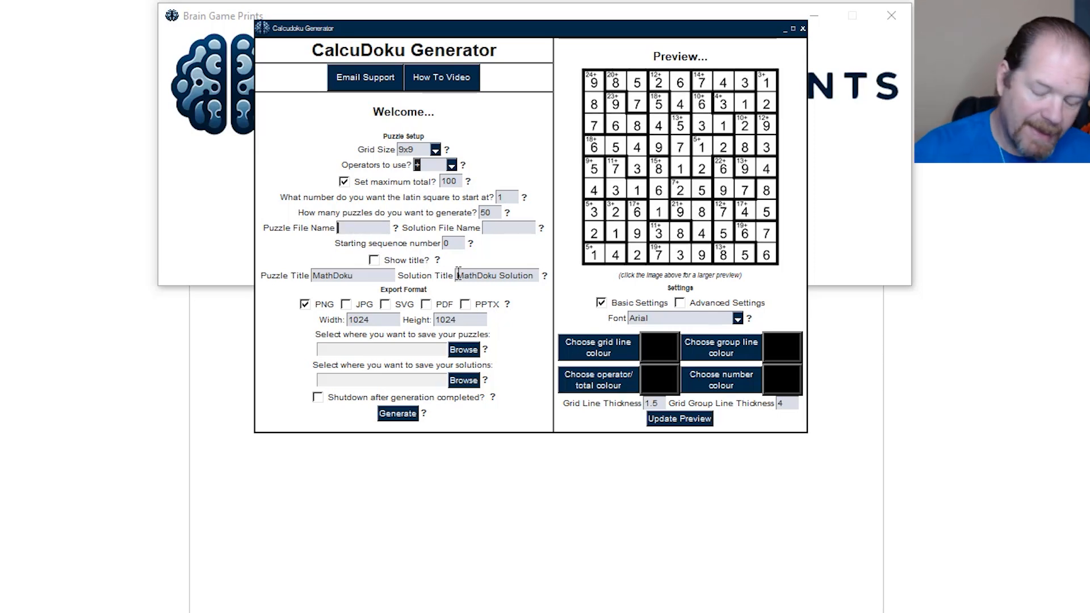
Step: Set the puzzle file name to PB and the solution file name to SL
{"action": "type", "text": "PB"}
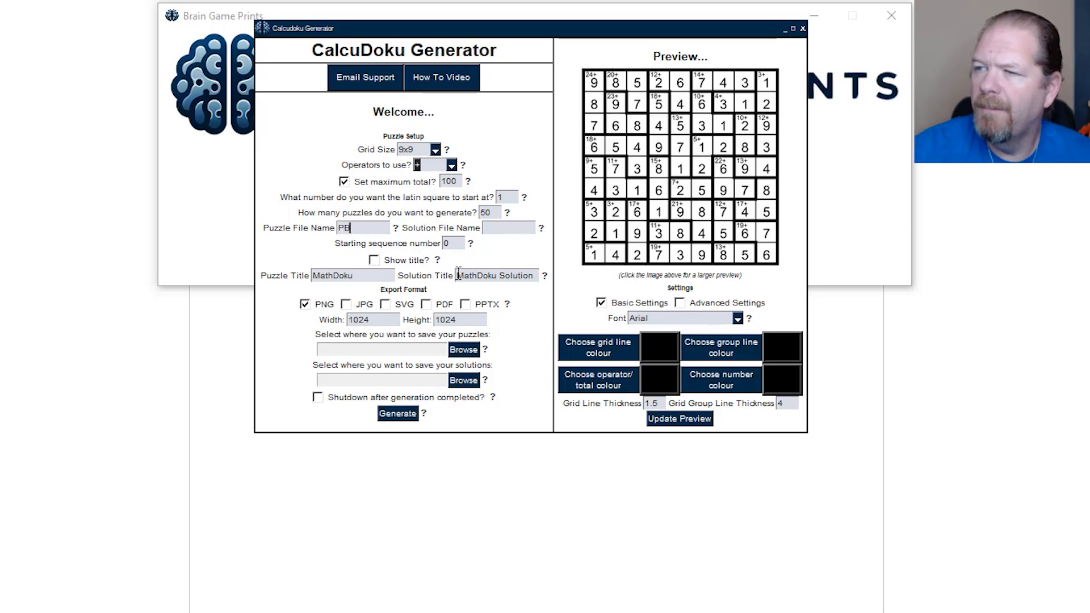
{"action": "left_click", "coordinate": [512, 229]}
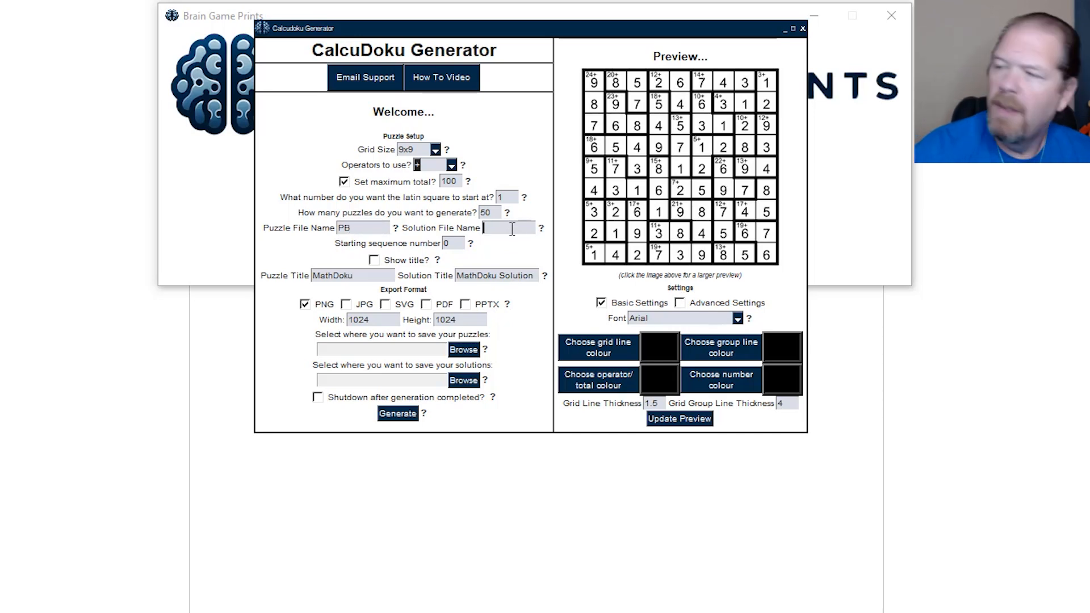
{"action": "type", "text": "SL"}
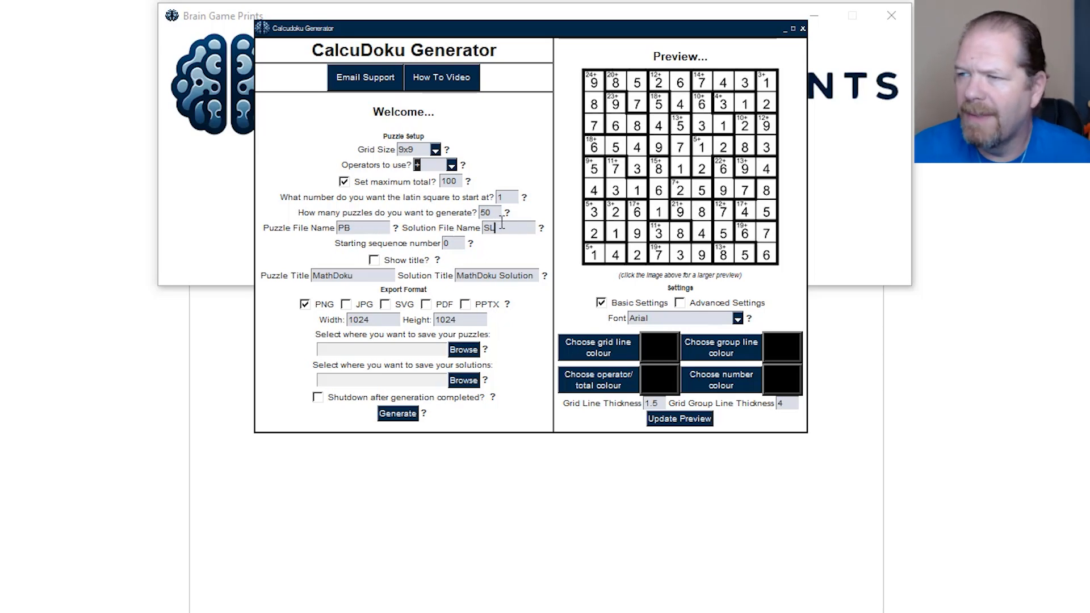
Step: Start the sequence numbering at 1 and show titles, using "Fun Puzzle" for puzzles and "Fun Solution" for solutions
{"action": "left_click", "coordinate": [449, 246]}
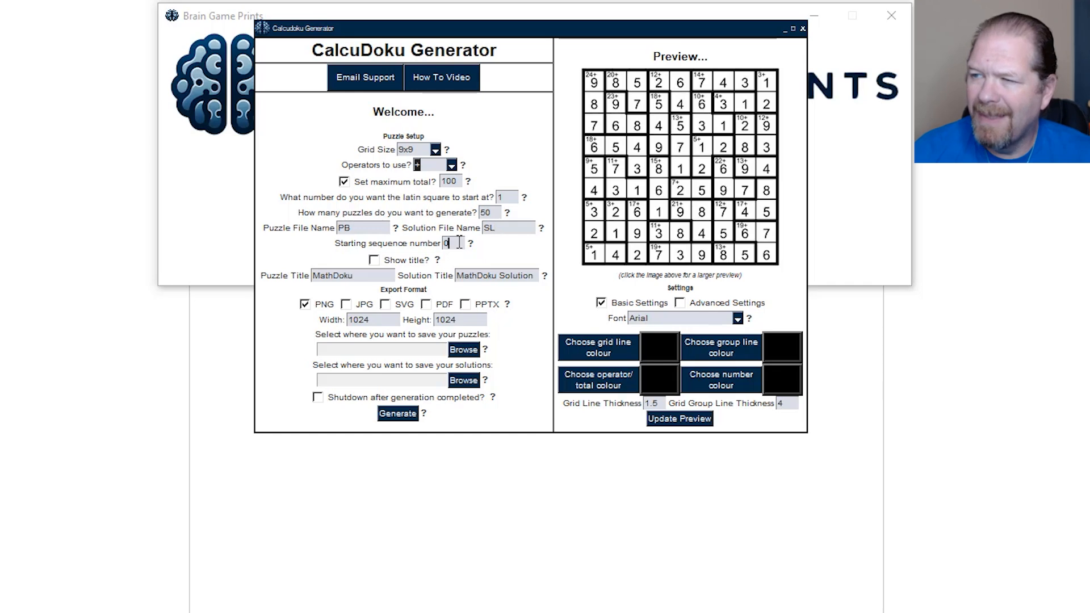
{"action": "key", "text": "BackSpace"}
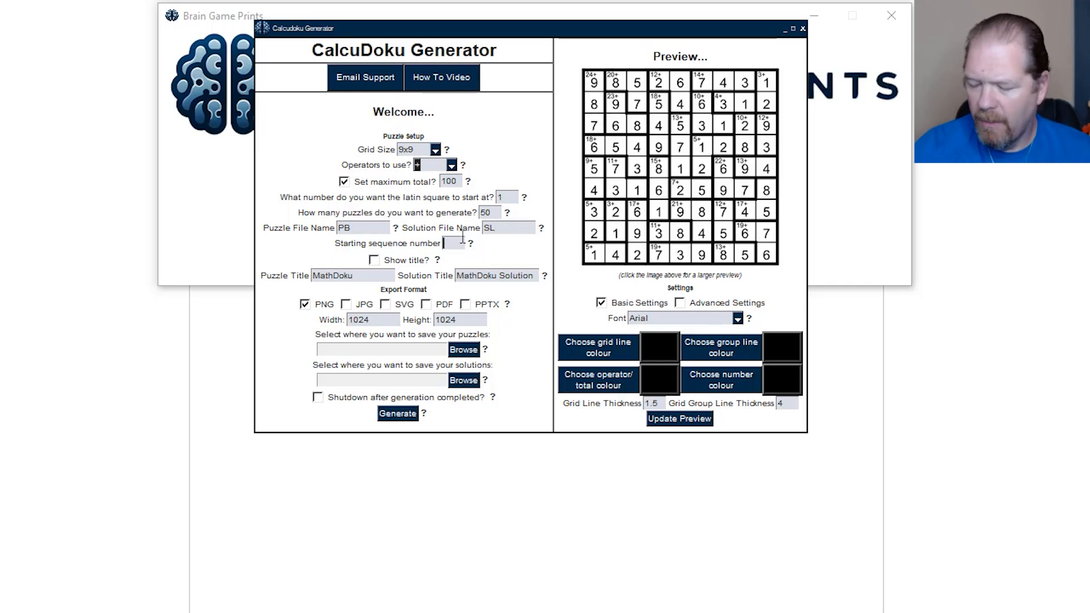
{"action": "type", "text": "1"}
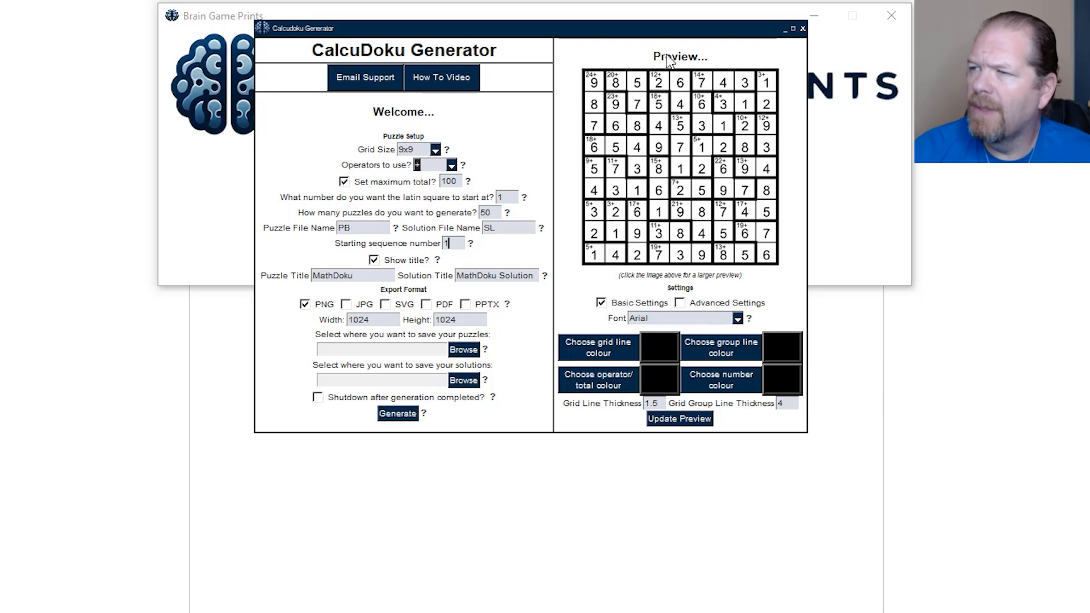
{"action": "double_click", "coordinate": [363, 276]}
{"action": "type", "text": "Fun Puzzle"}
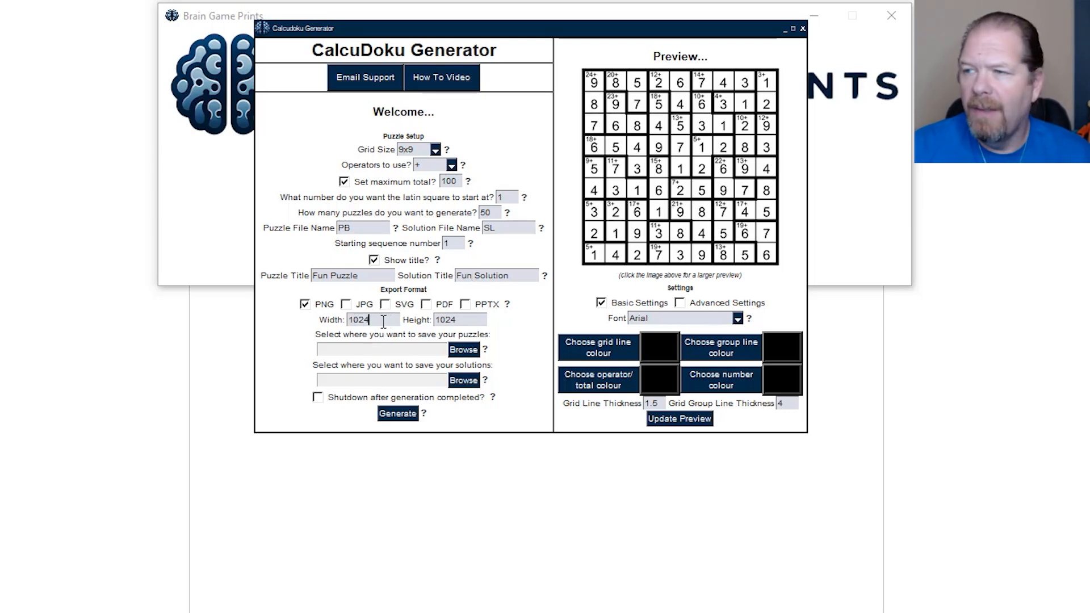
Step: Set the PNG export size to 4000 wide by 4000 high
{"action": "left_click_drag", "start_coordinate": [369, 320], "coordinate": [350, 316]}
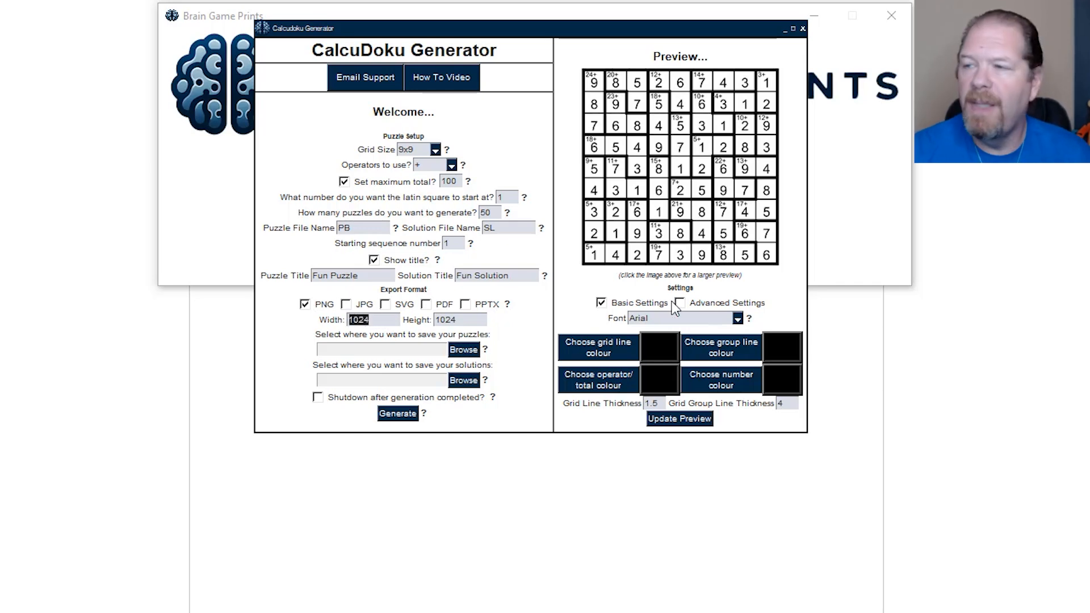
{"action": "type", "text": "4000"}
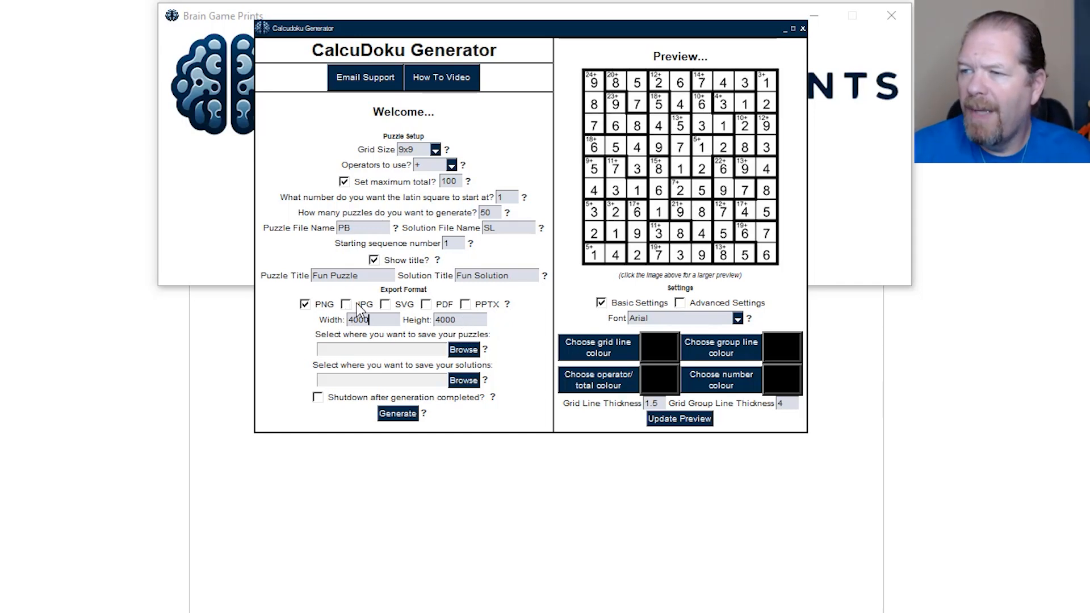
Step: Try the SVG and PDF export formats to compare their options, and return to PNG
{"action": "left_click", "coordinate": [386, 305]}
{"action": "double_click", "coordinate": [367, 321]}
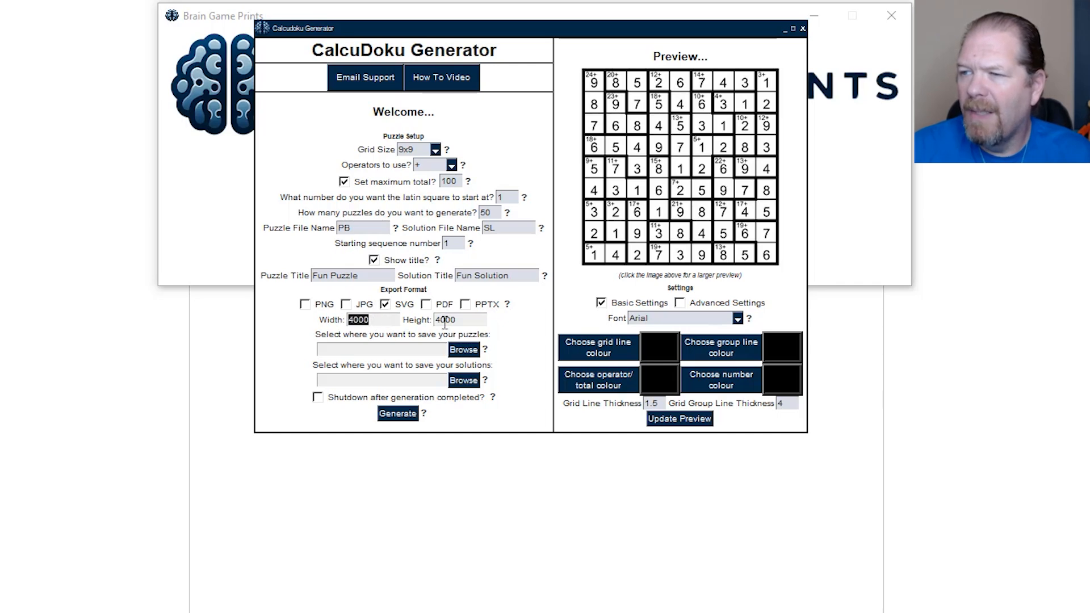
{"action": "left_click", "coordinate": [305, 305]}
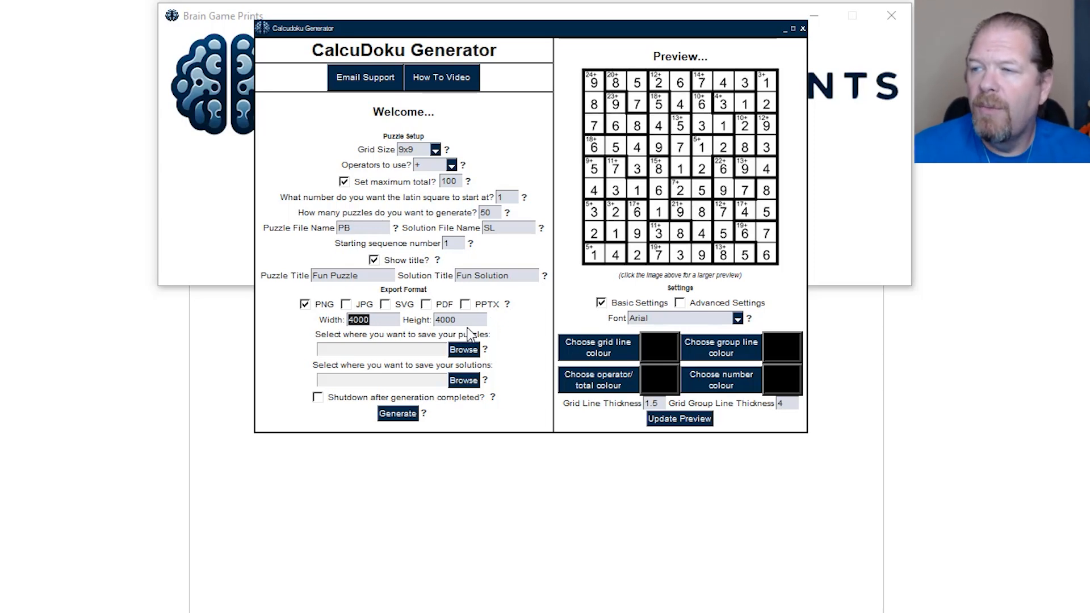
{"action": "left_click", "coordinate": [426, 305]}
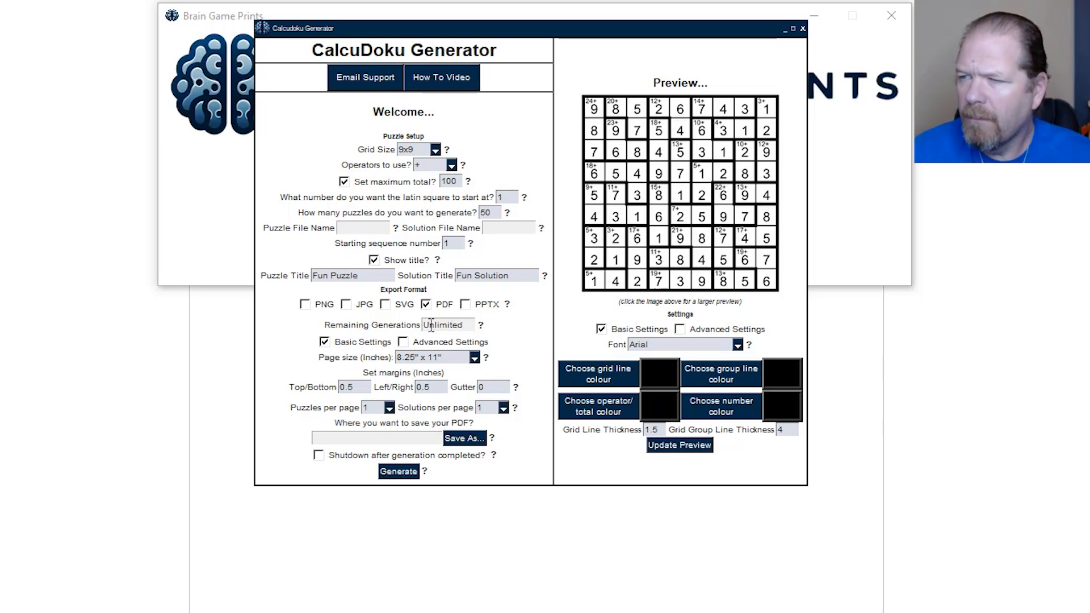
{"action": "left_click", "coordinate": [316, 305]}
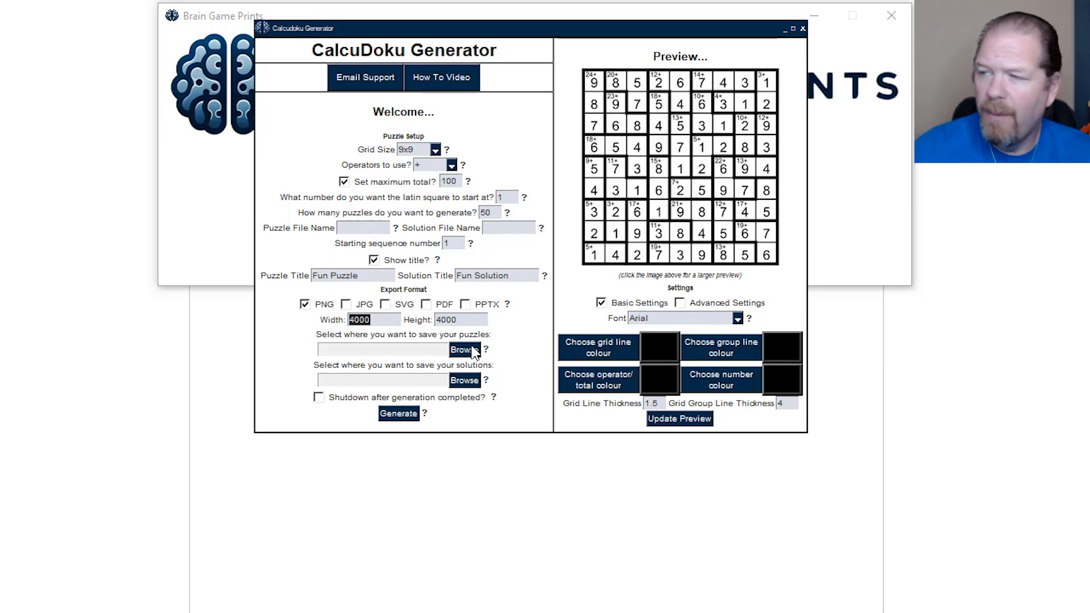
Step: Choose the Puzzles and Solutions folders inside Calcudoku Book 1 as the save locations for the puzzles and solutions
{"action": "left_click", "coordinate": [471, 386]}
{"action": "left_click", "coordinate": [410, 159]}
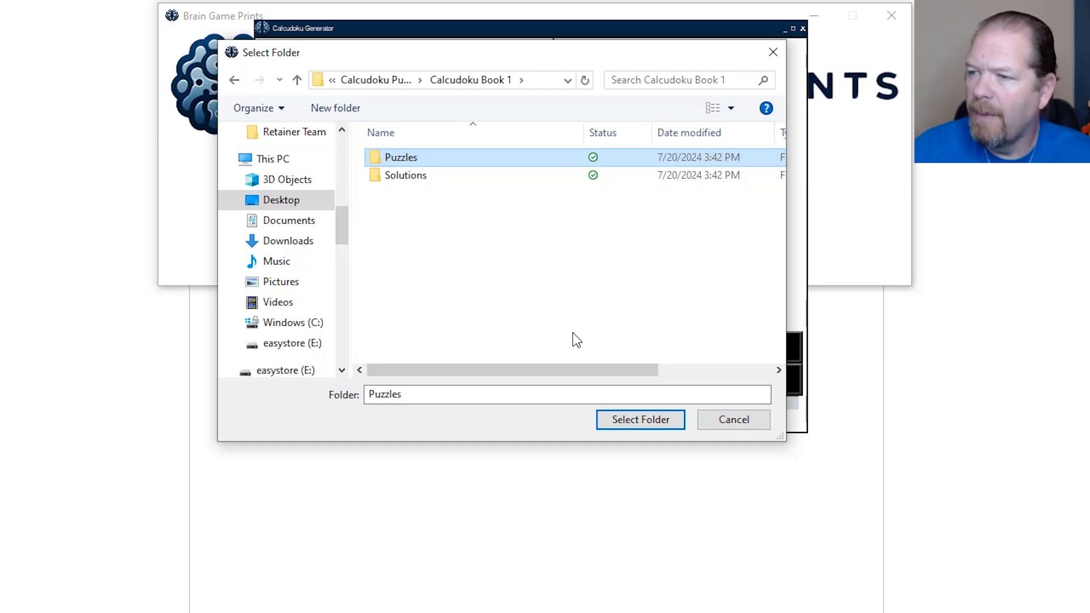
{"action": "left_click", "coordinate": [380, 191]}
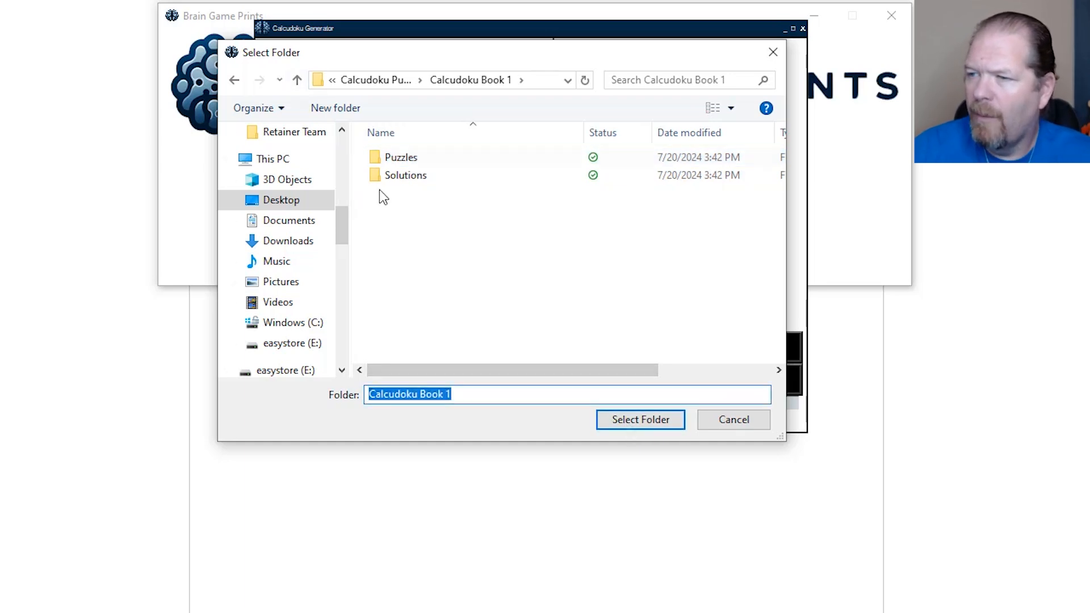
{"action": "left_click", "coordinate": [406, 177]}
{"action": "left_click", "coordinate": [640, 419]}
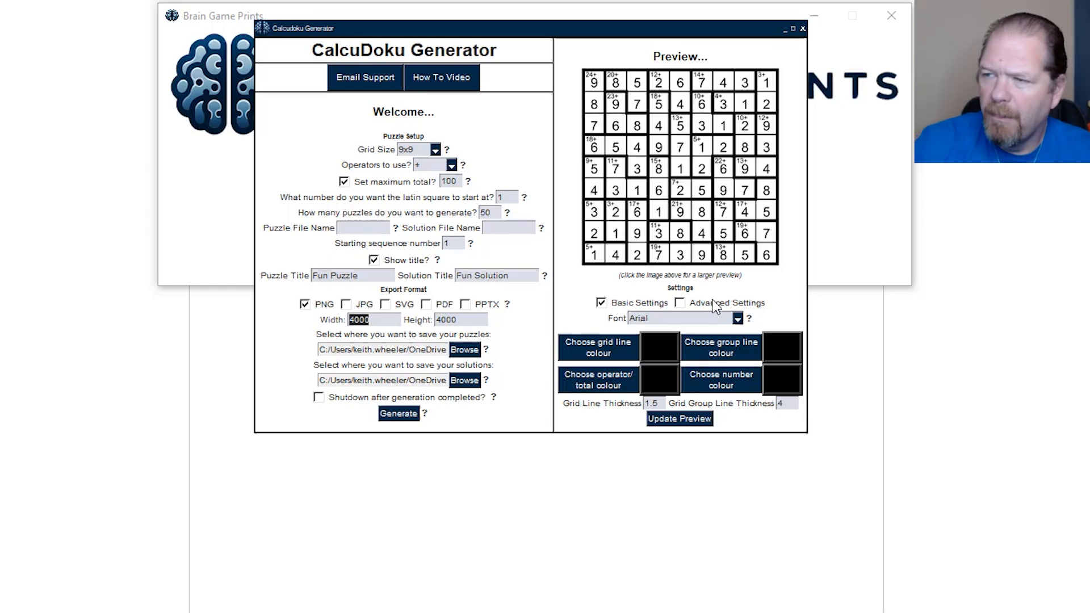
Step: Update the preview with the title, and look over the advanced settings before returning to the basic settings
{"action": "left_click", "coordinate": [693, 423]}
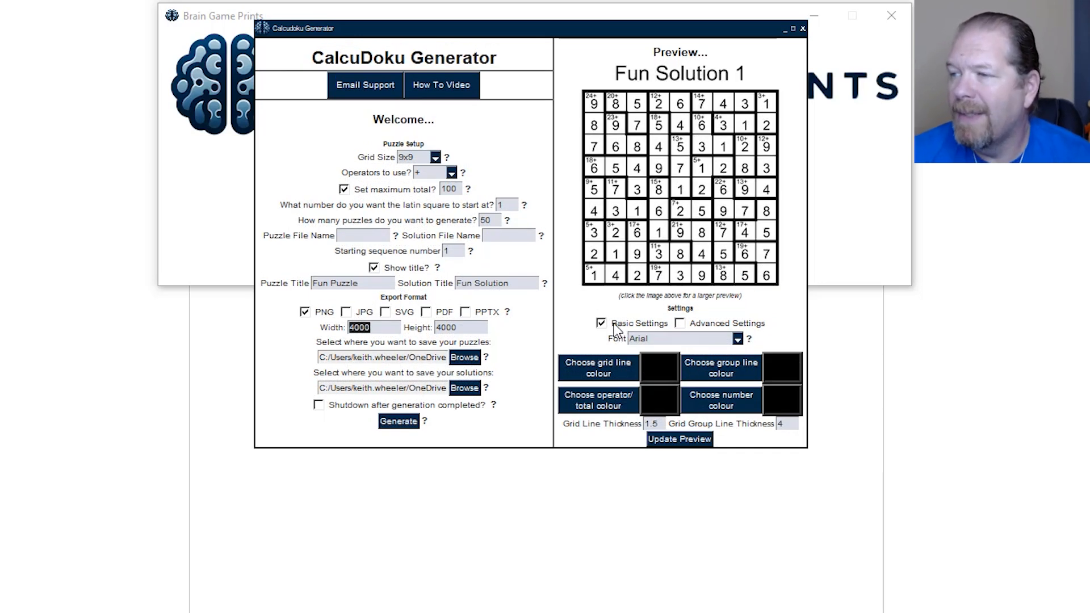
{"action": "left_click", "coordinate": [681, 323]}
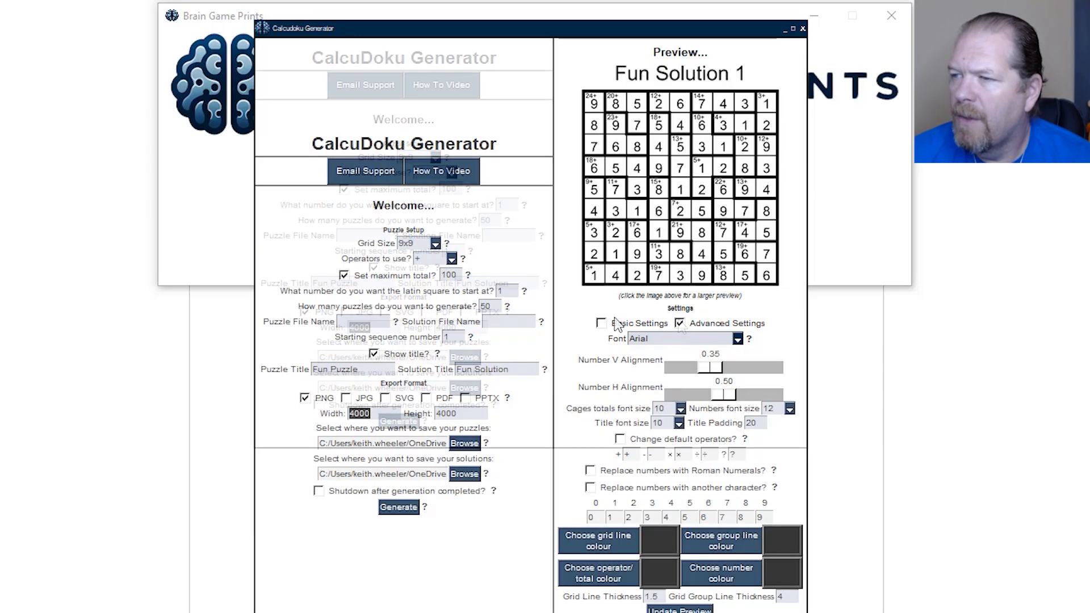
{"action": "left_click", "coordinate": [603, 324]}
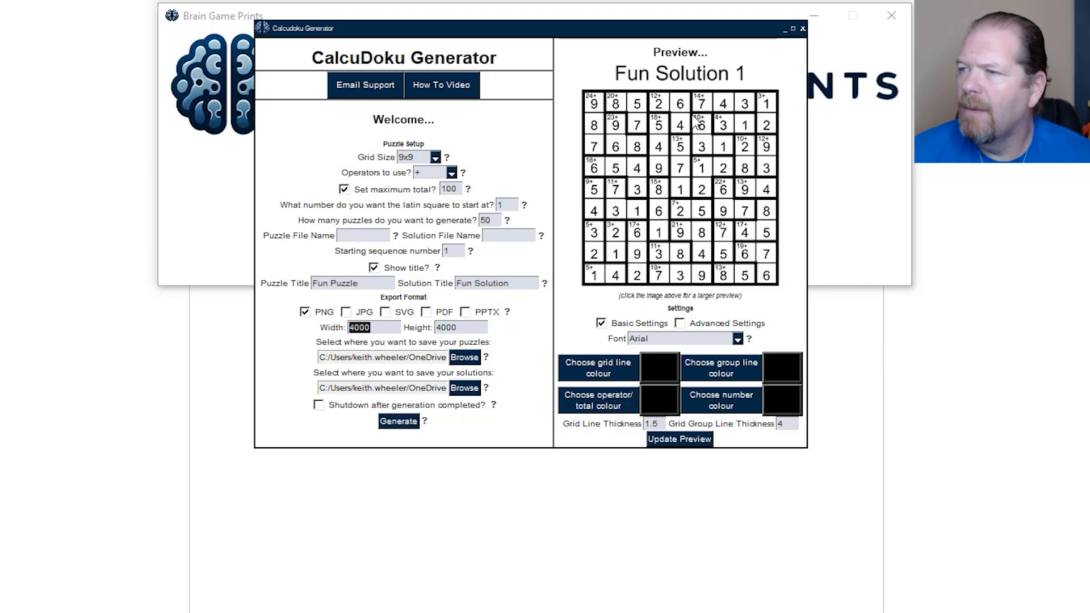
Step: Examine the titled solution in the larger preview, and move that preview window clear of the generator's colour settings
{"action": "left_click", "coordinate": [717, 113]}
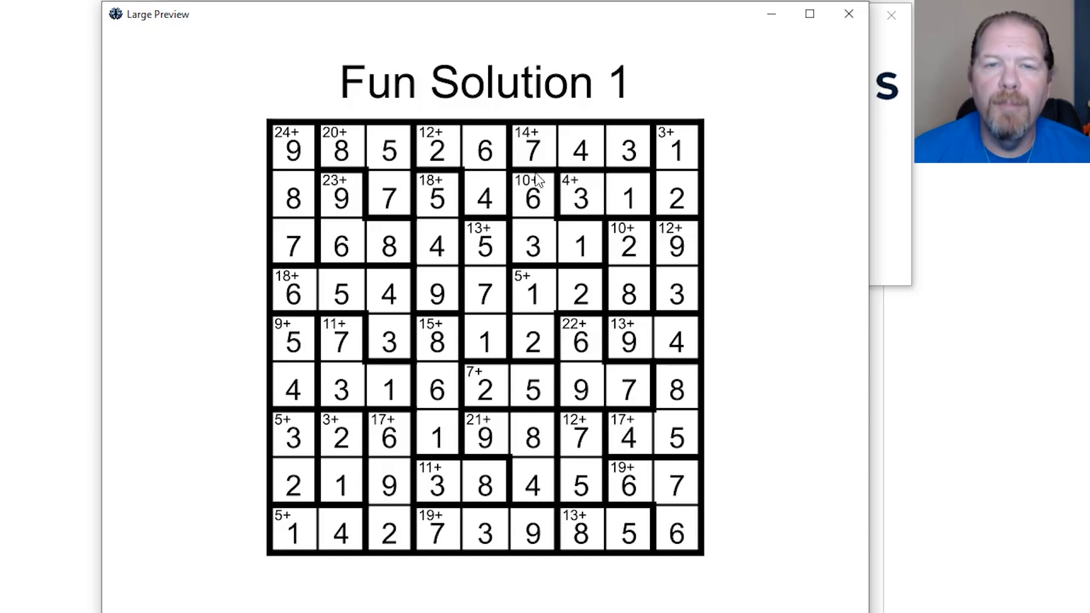
{"action": "left_click", "coordinate": [849, 17]}
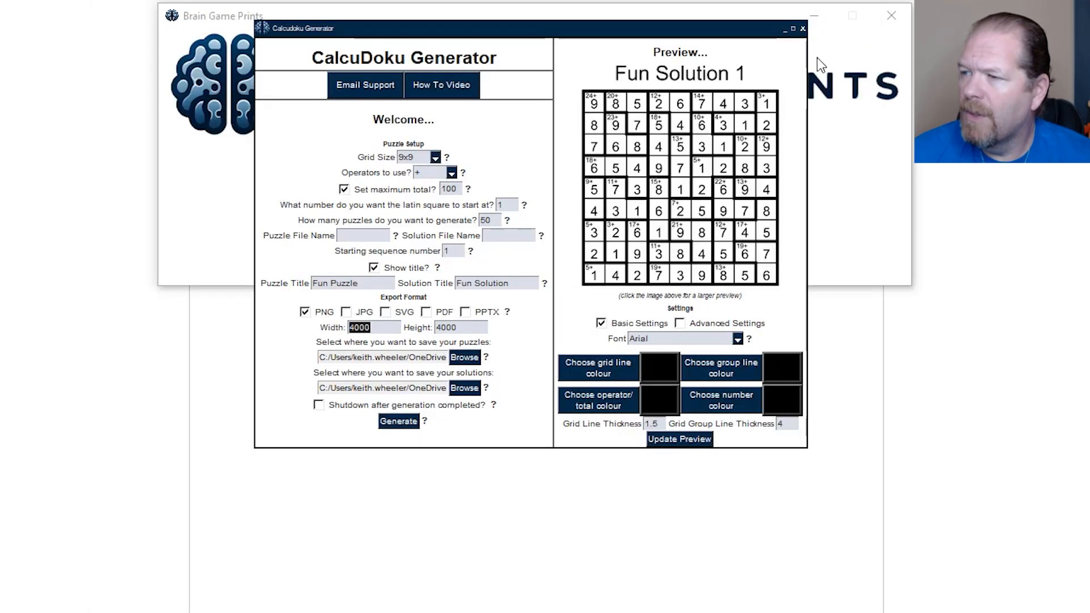
{"action": "left_click", "coordinate": [651, 398]}
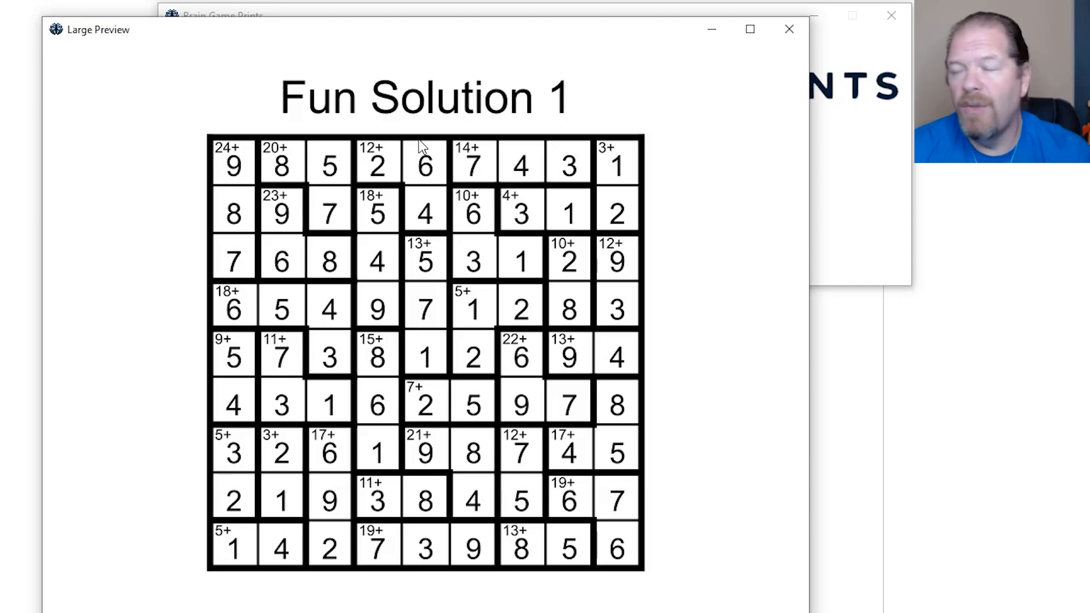
{"action": "left_click_drag", "start_coordinate": [550, 39], "coordinate": [962, 46]}
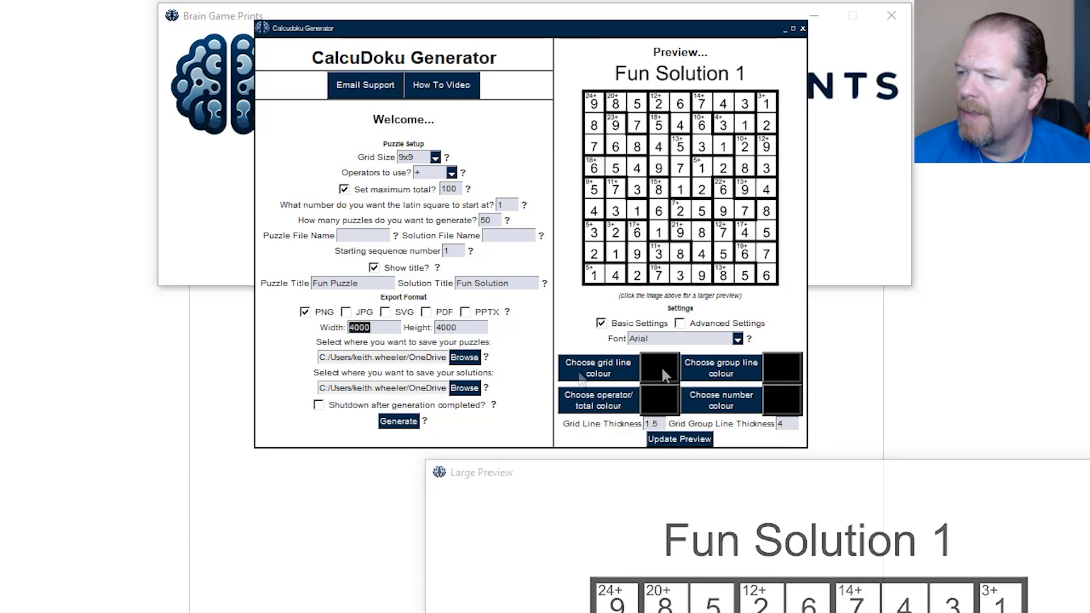
Step: Set the grid line colour to the basic light grey (192, 192, 192)
{"action": "left_click", "coordinate": [585, 374]}
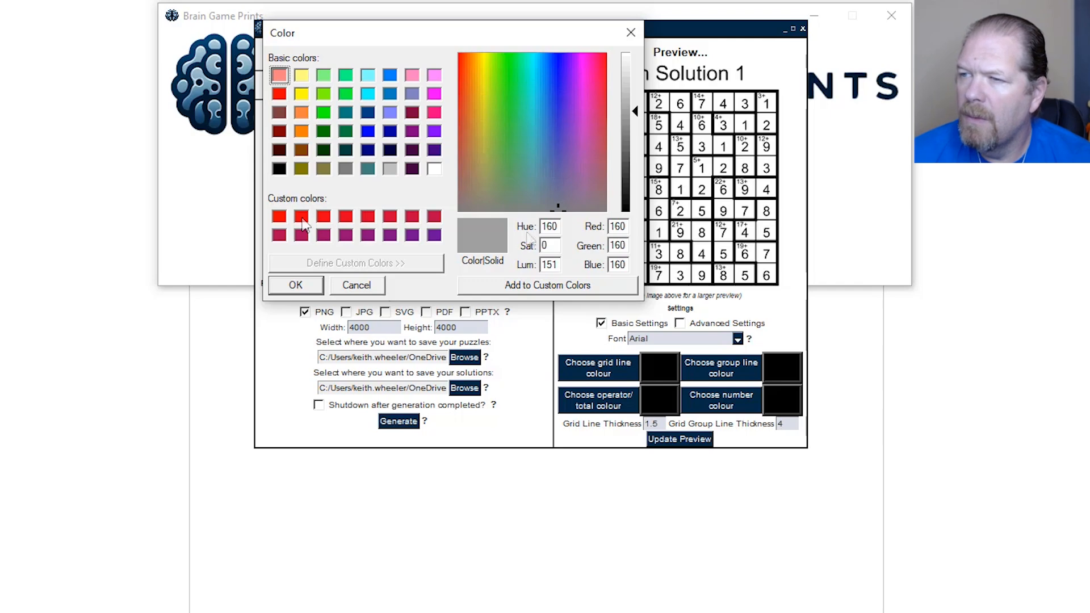
{"action": "left_click", "coordinate": [388, 169]}
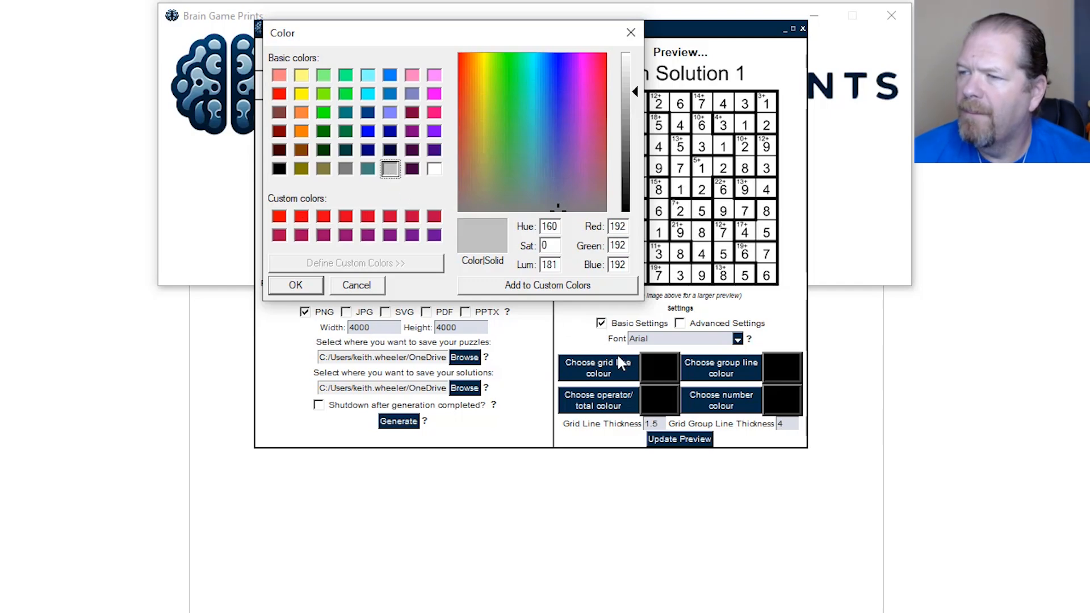
{"action": "left_click", "coordinate": [295, 285]}
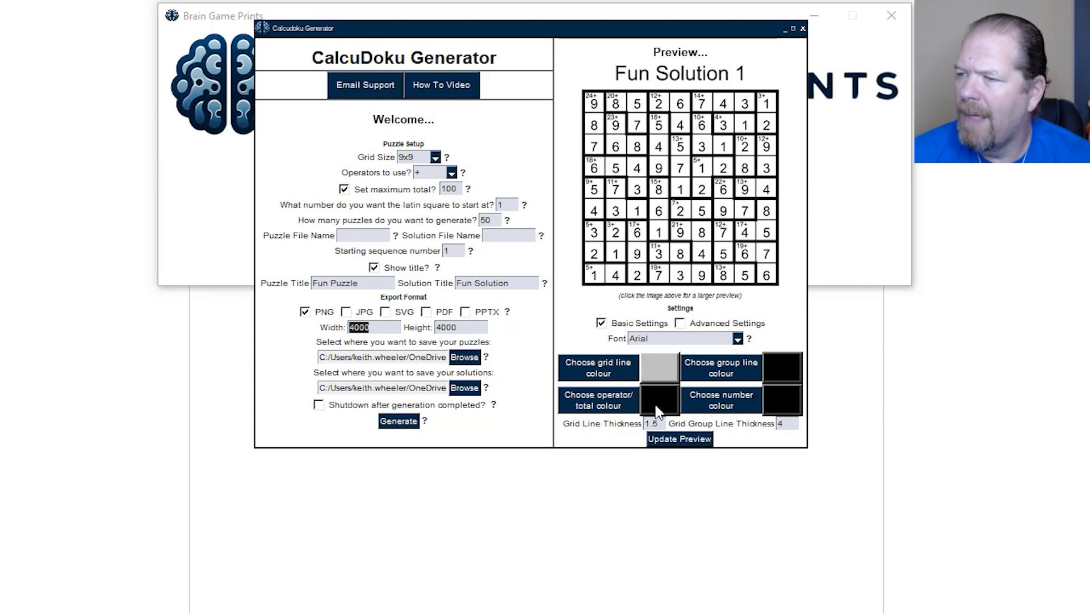
Step: Colour the operators and totals red and the numbers blue, and check the refreshed solution in the larger preview
{"action": "left_click", "coordinate": [625, 408]}
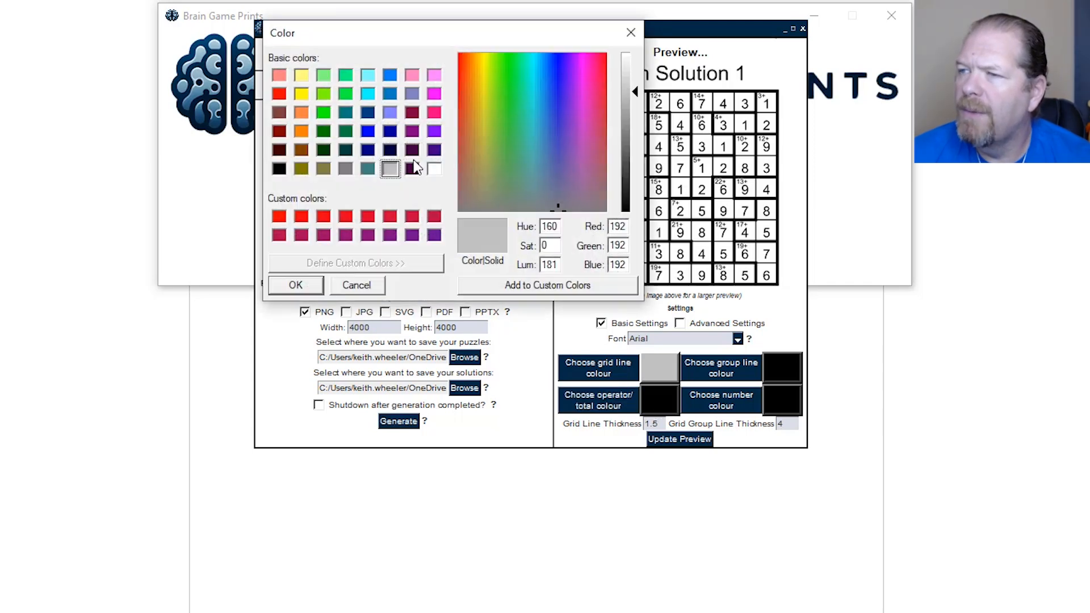
{"action": "double_click", "coordinate": [301, 218]}
{"action": "left_click", "coordinate": [733, 404]}
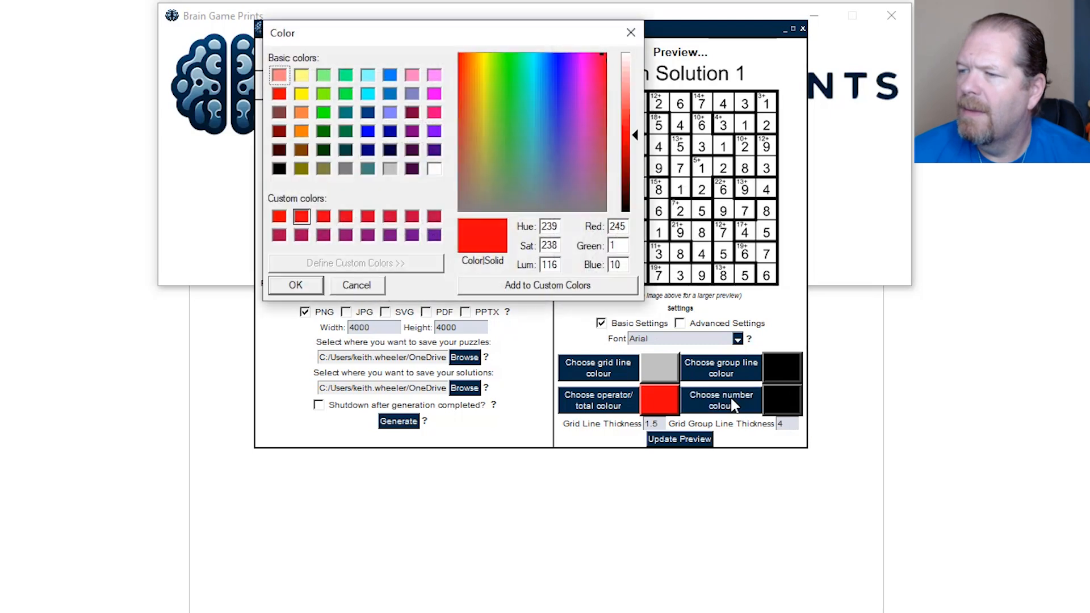
{"action": "left_click", "coordinate": [392, 75]}
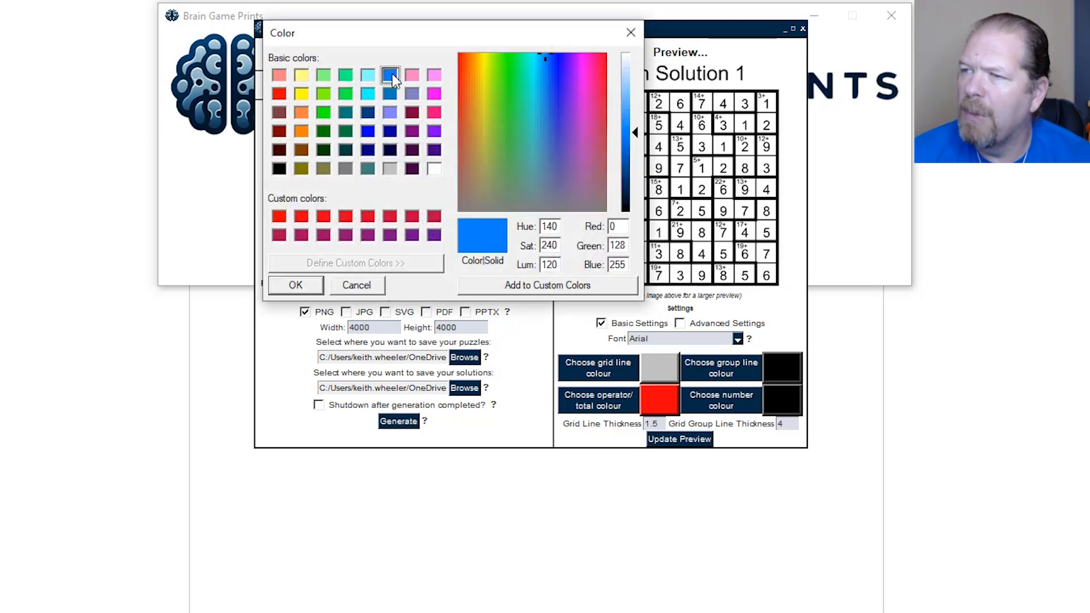
{"action": "left_click", "coordinate": [295, 285]}
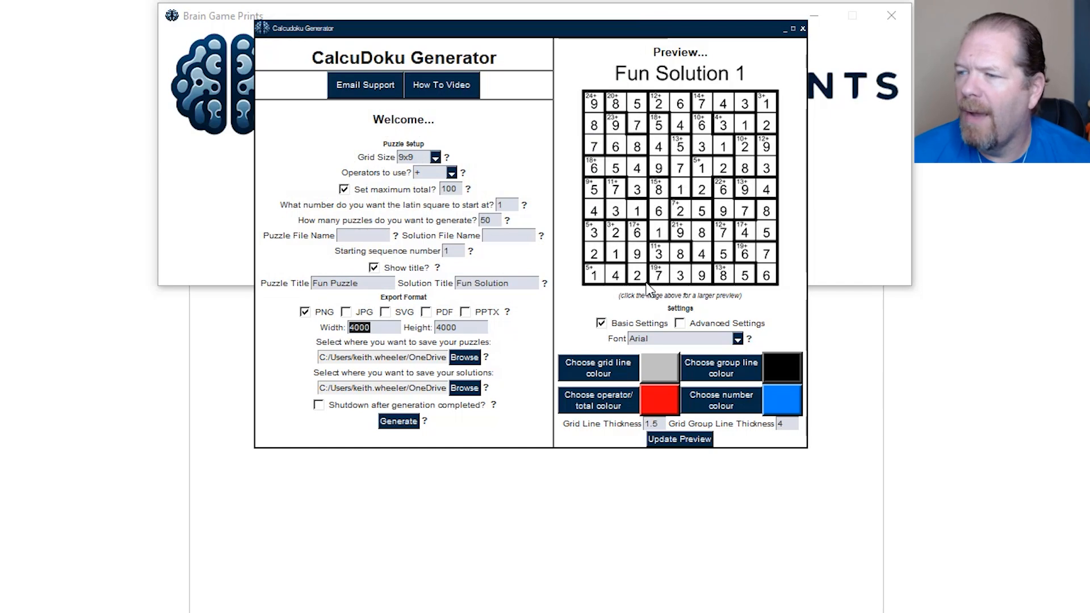
{"action": "left_click", "coordinate": [669, 440]}
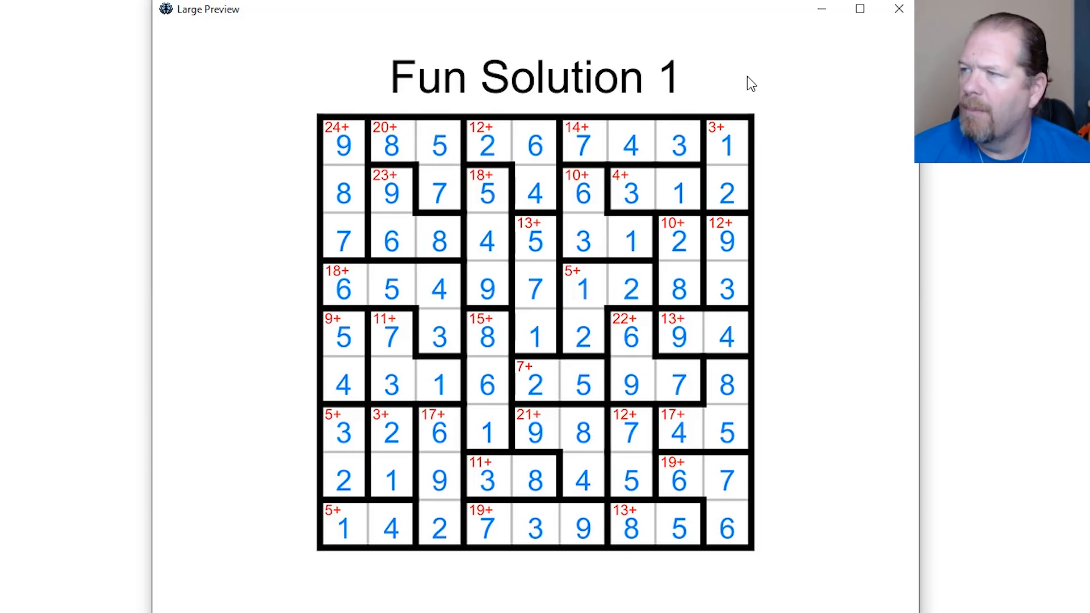
{"action": "left_click", "coordinate": [901, 17]}
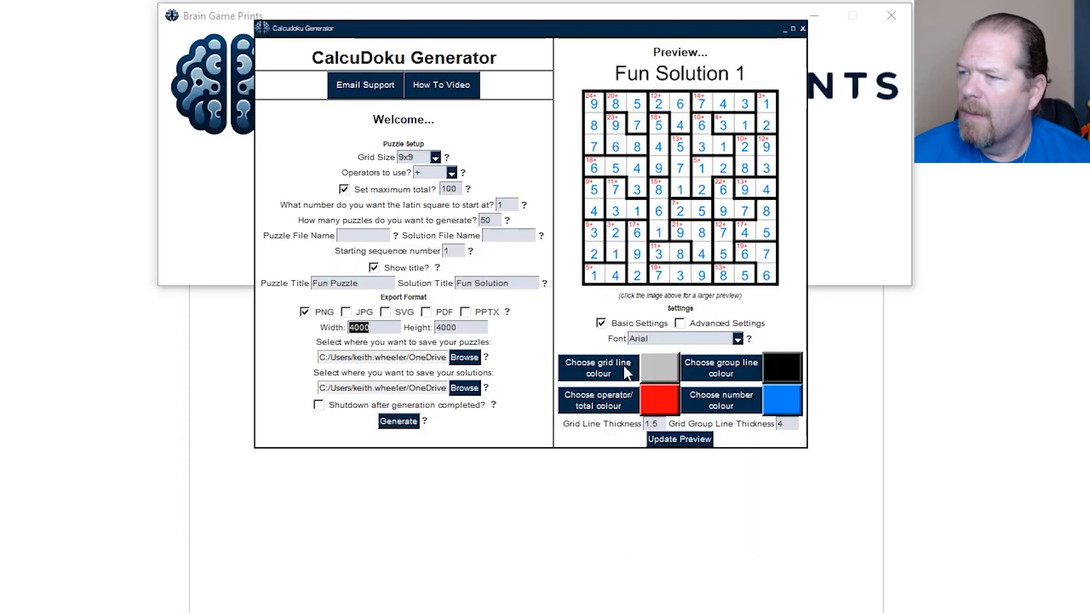
Step: Switch to the advanced settings and set the numbers' vertical alignment to 0.23, checking their placement in the larger preview
{"action": "left_click", "coordinate": [680, 323]}
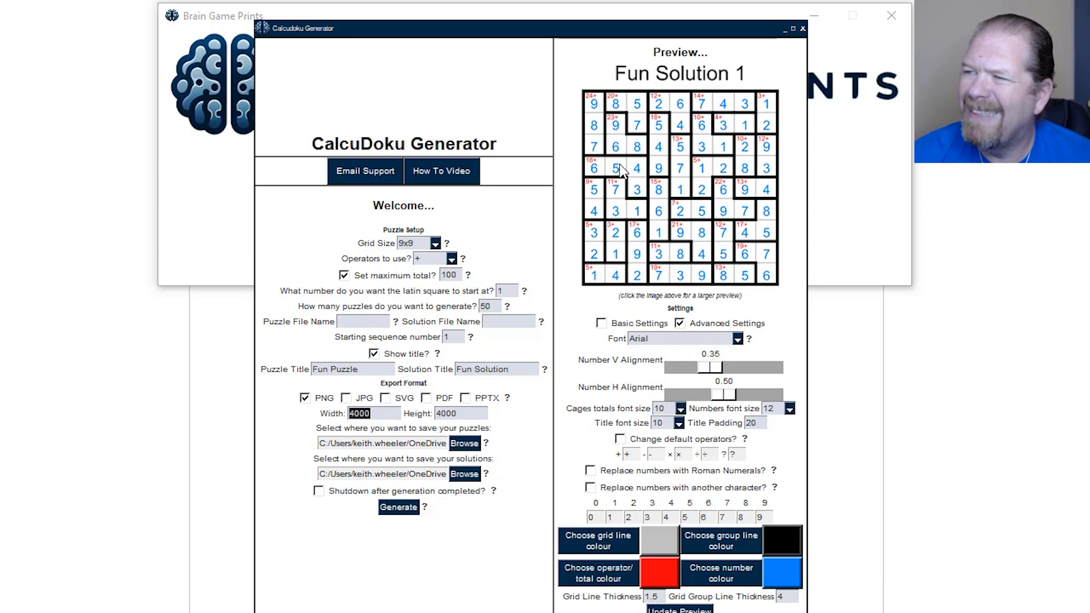
{"action": "left_click", "coordinate": [619, 179]}
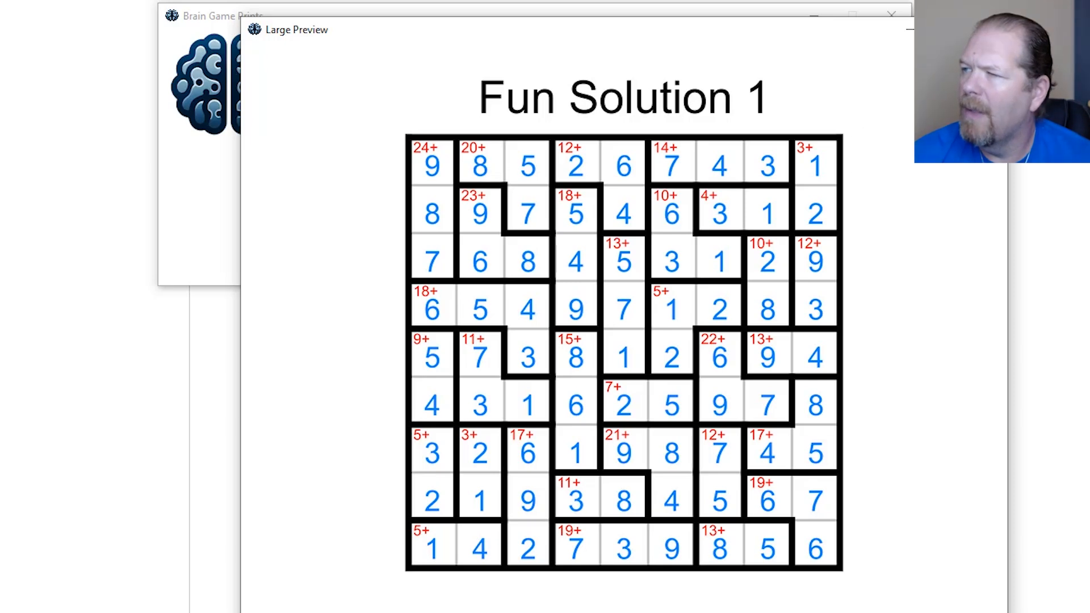
{"action": "left_click", "coordinate": [989, 30]}
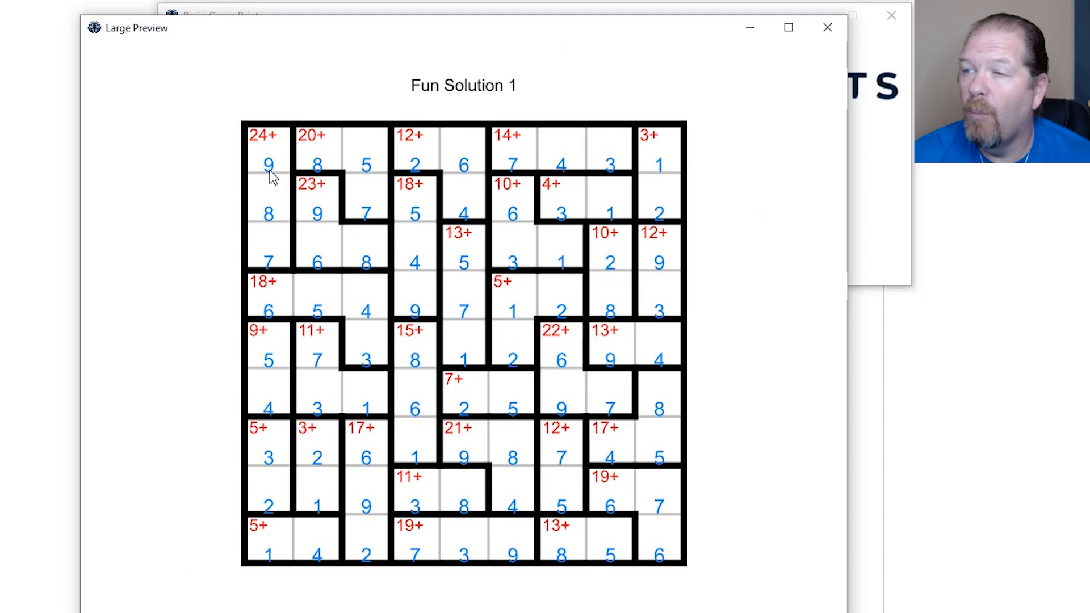
{"action": "left_click", "coordinate": [832, 29]}
{"action": "left_click_drag", "start_coordinate": [687, 364], "coordinate": [698, 364]}
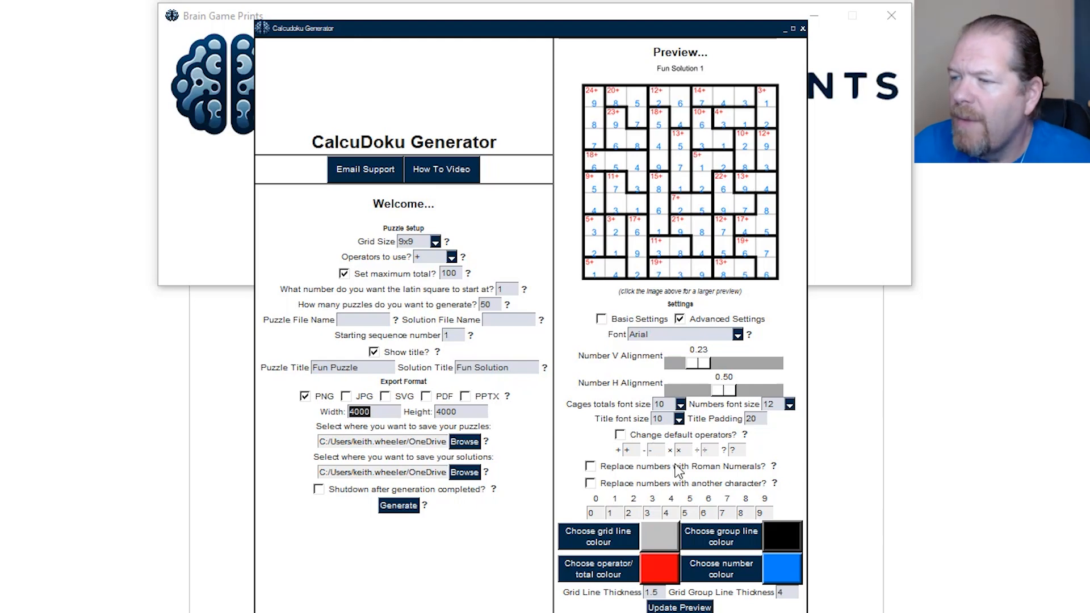
Step: Replace the default operators with plus, sub, times, divide and !, and check the custom labels in the larger preview
{"action": "left_click", "coordinate": [619, 436]}
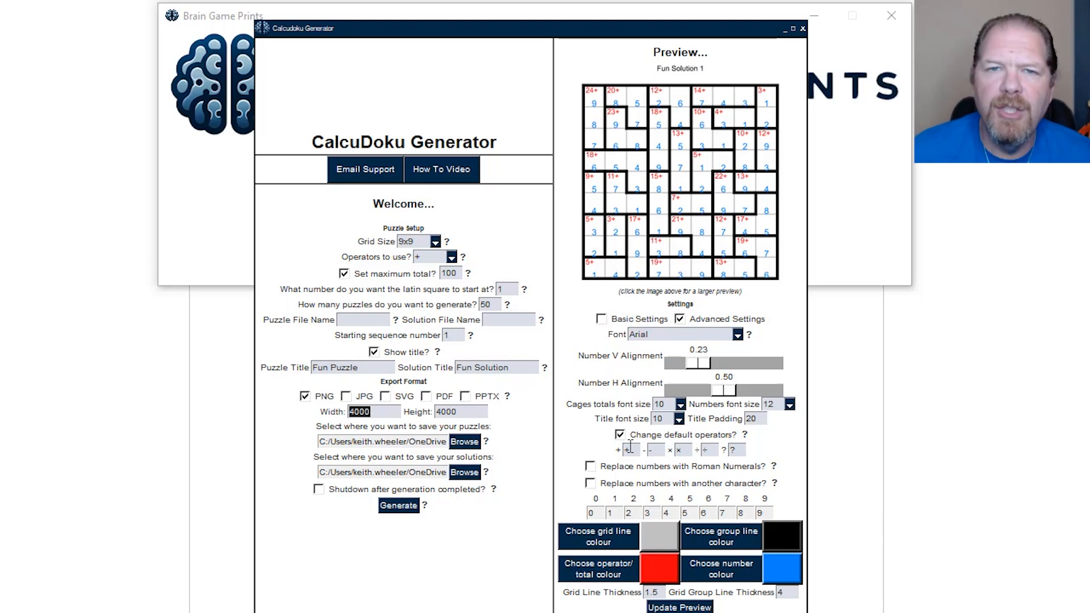
{"action": "double_click", "coordinate": [630, 448]}
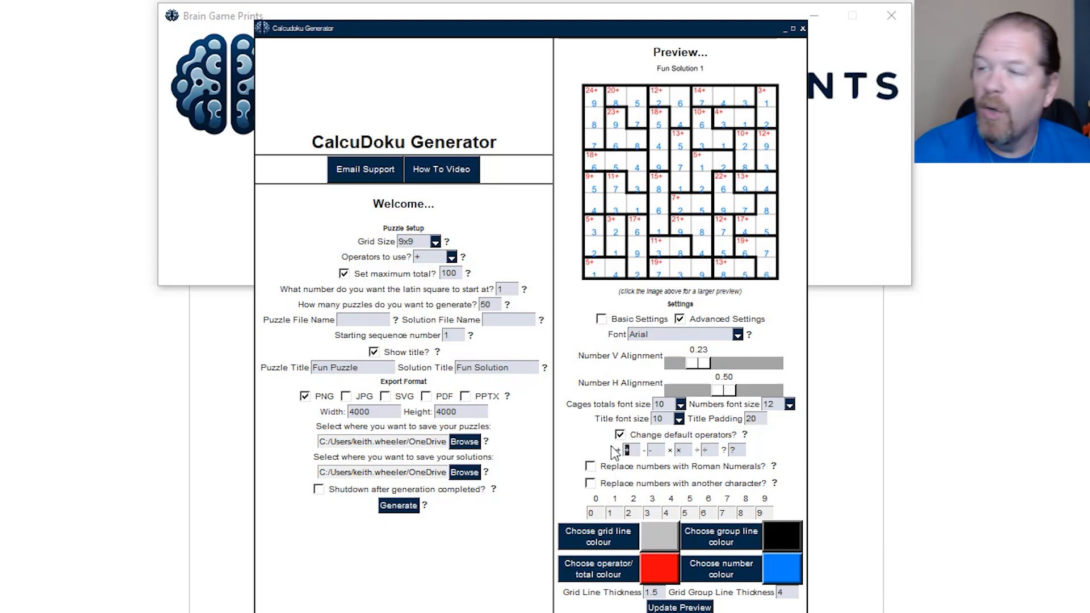
{"action": "type", "text": "plus"}
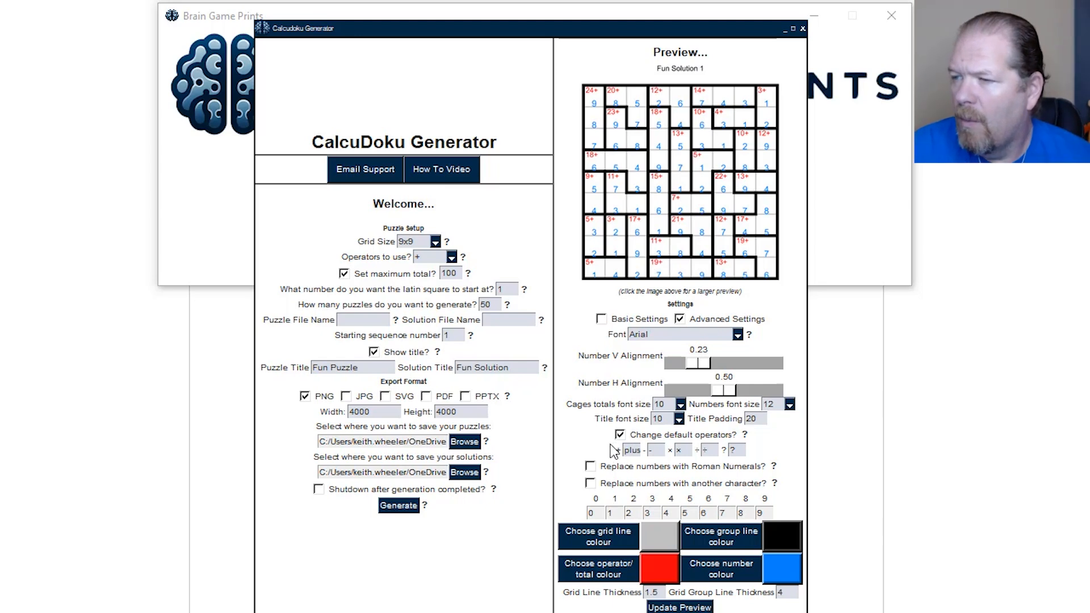
{"action": "double_click", "coordinate": [654, 450]}
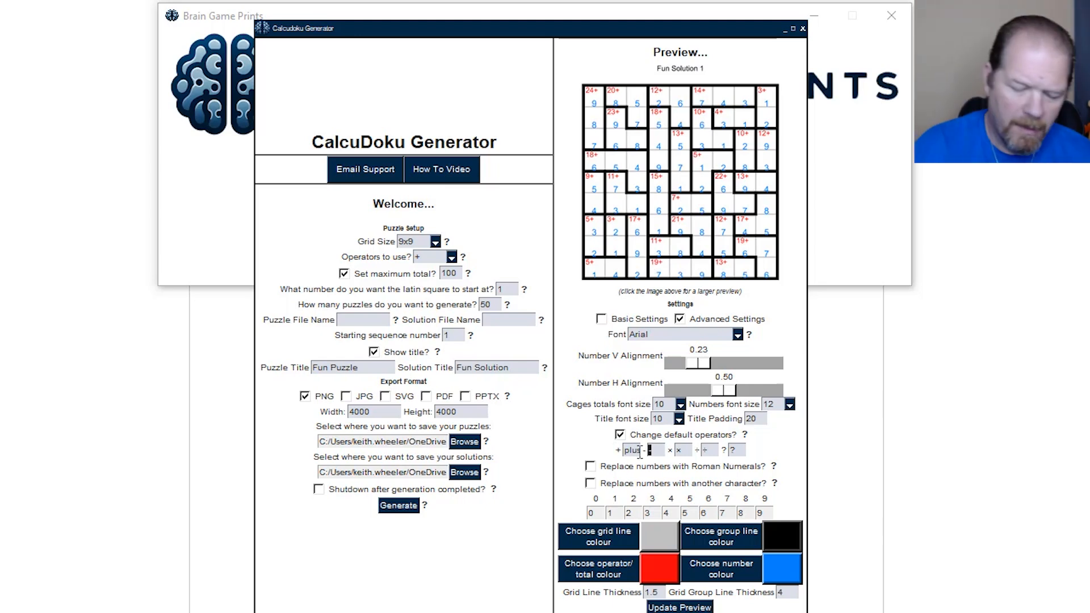
{"action": "type", "text": "sub"}
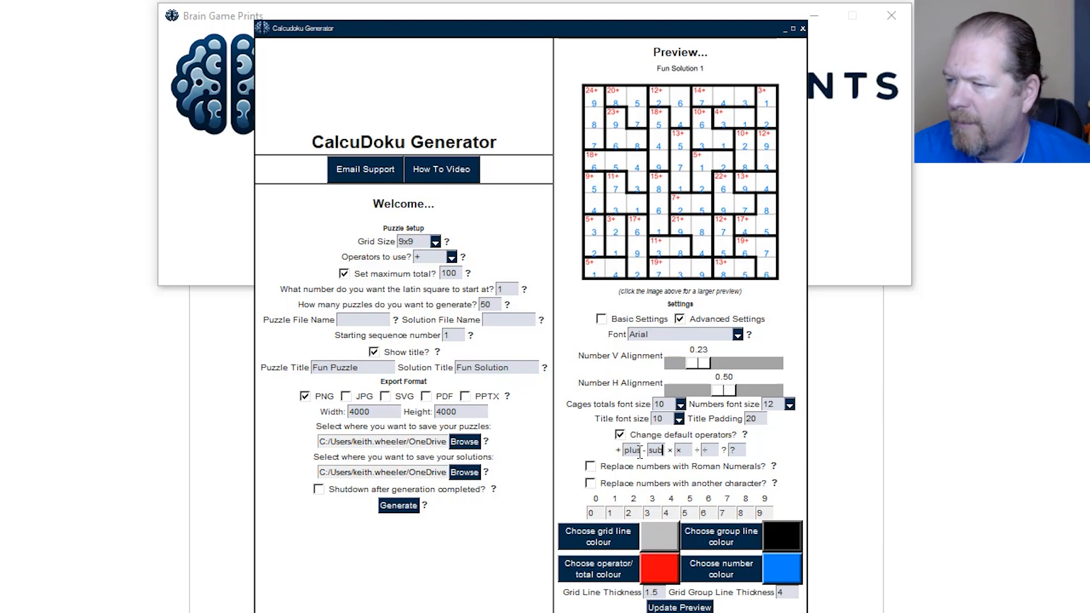
{"action": "key", "text": "Tab"}
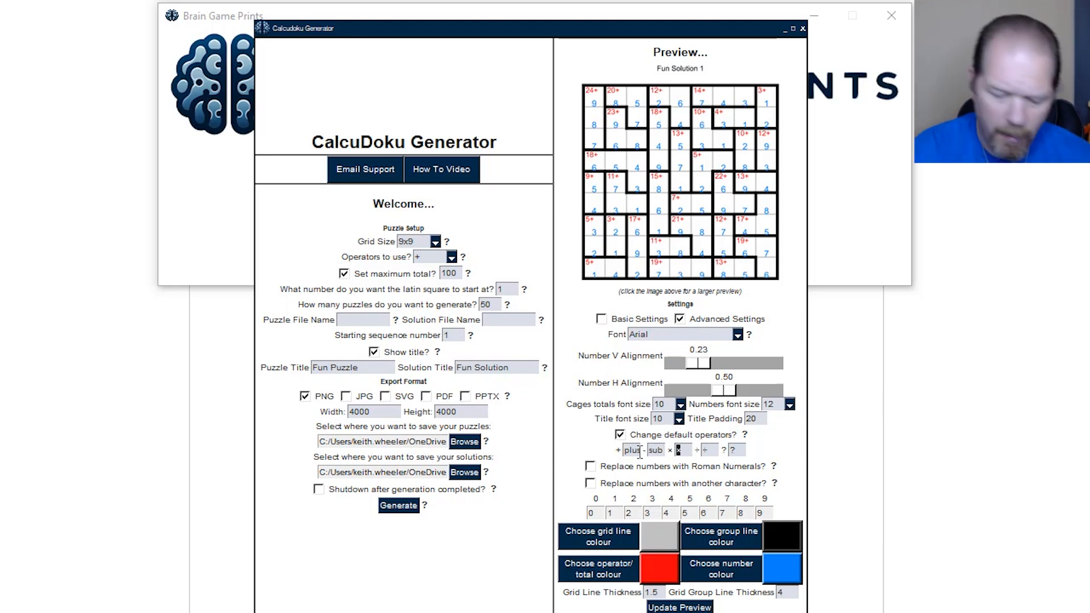
{"action": "type", "text": "times"}
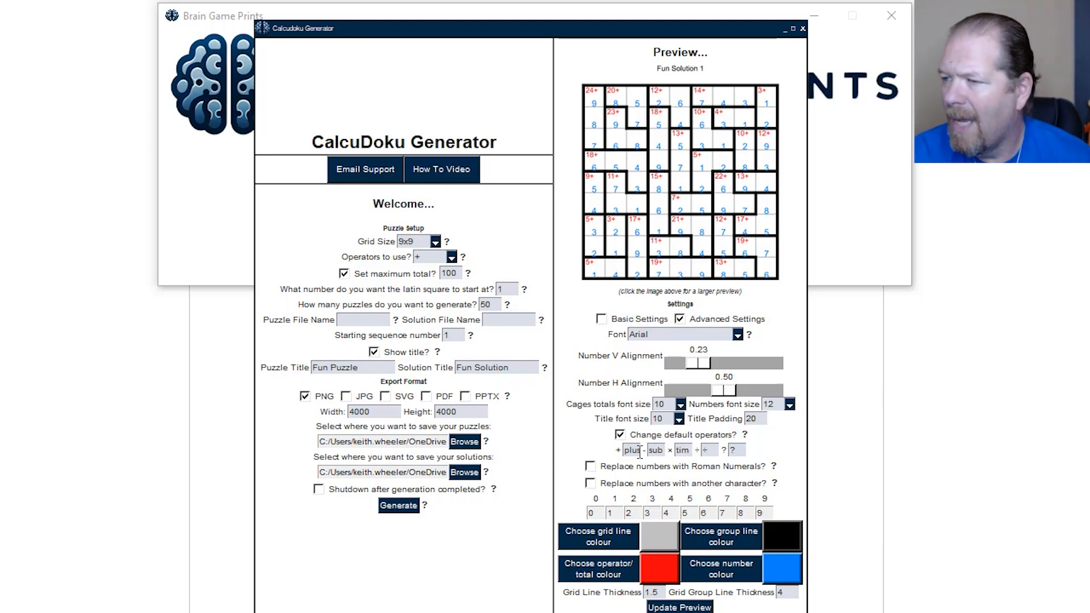
{"action": "key", "text": "Tab"}
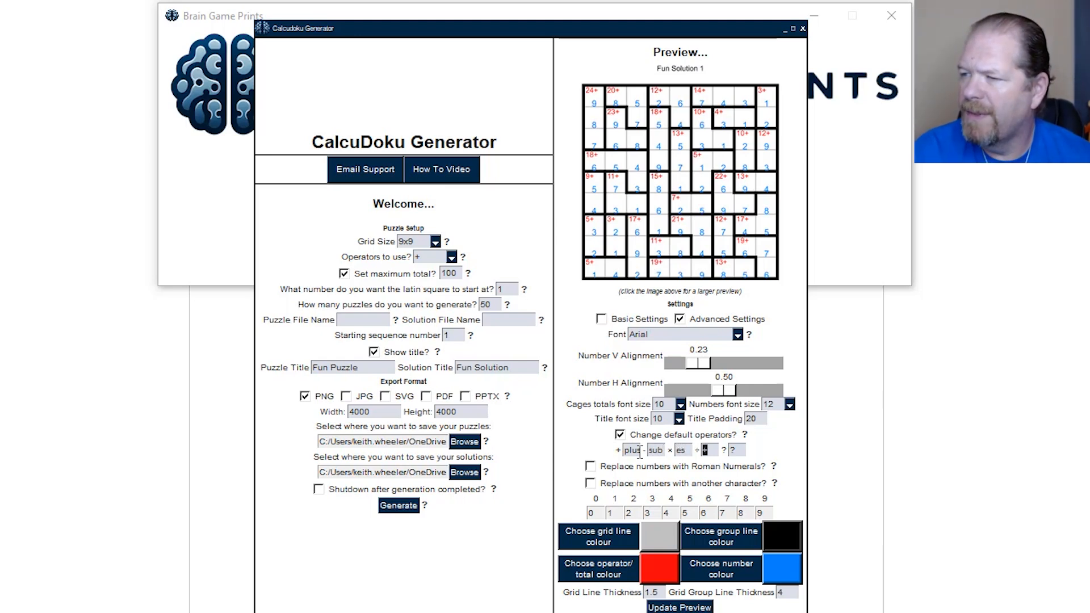
{"action": "type", "text": "divide"}
{"action": "key", "text": "Tab"}
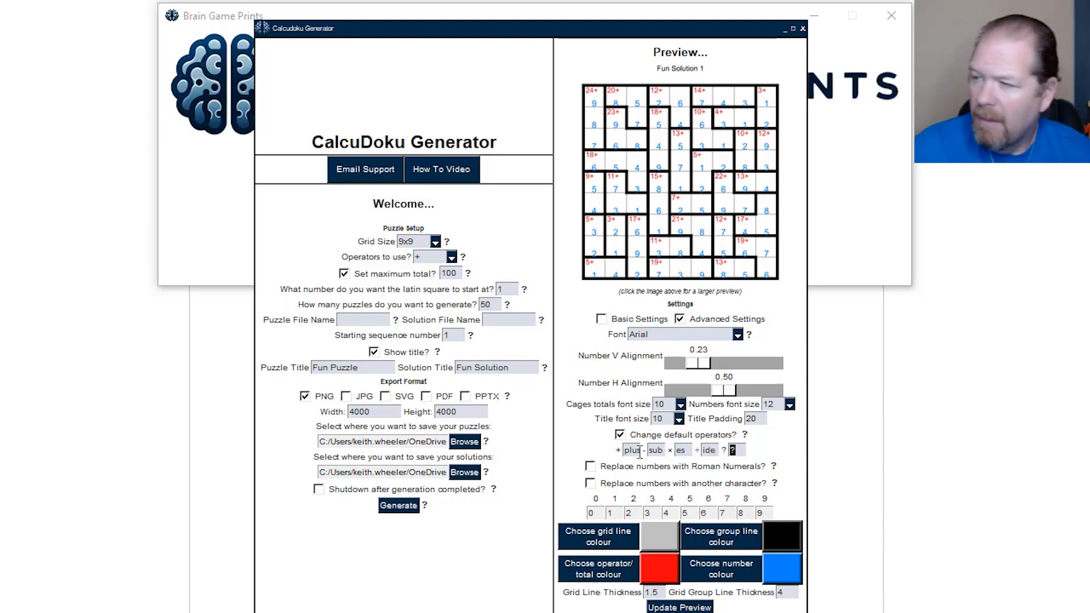
{"action": "left_click", "coordinate": [680, 182]}
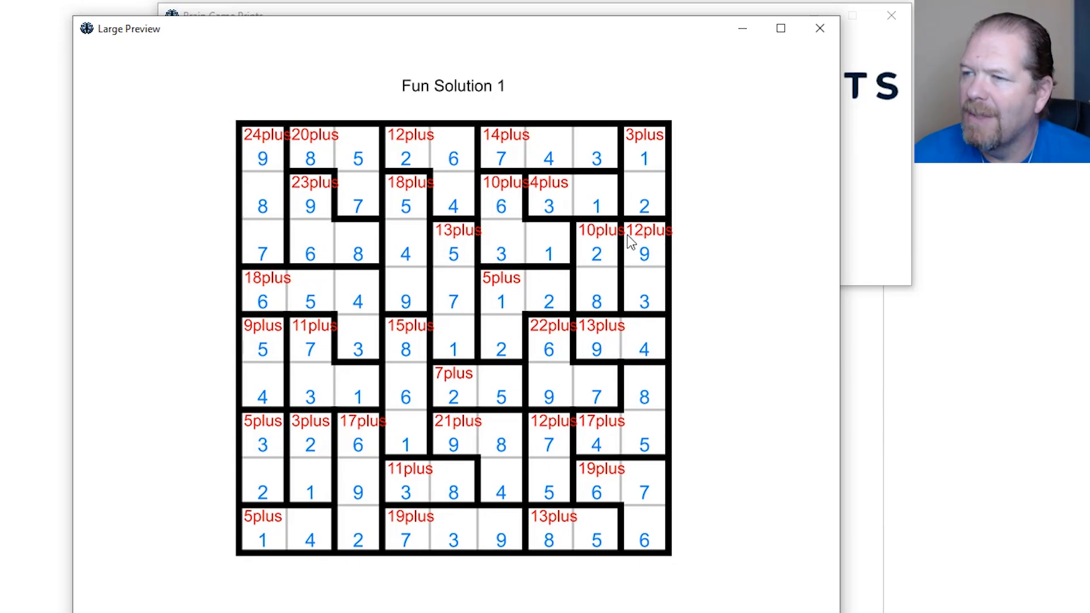
{"action": "left_click", "coordinate": [484, 166]}
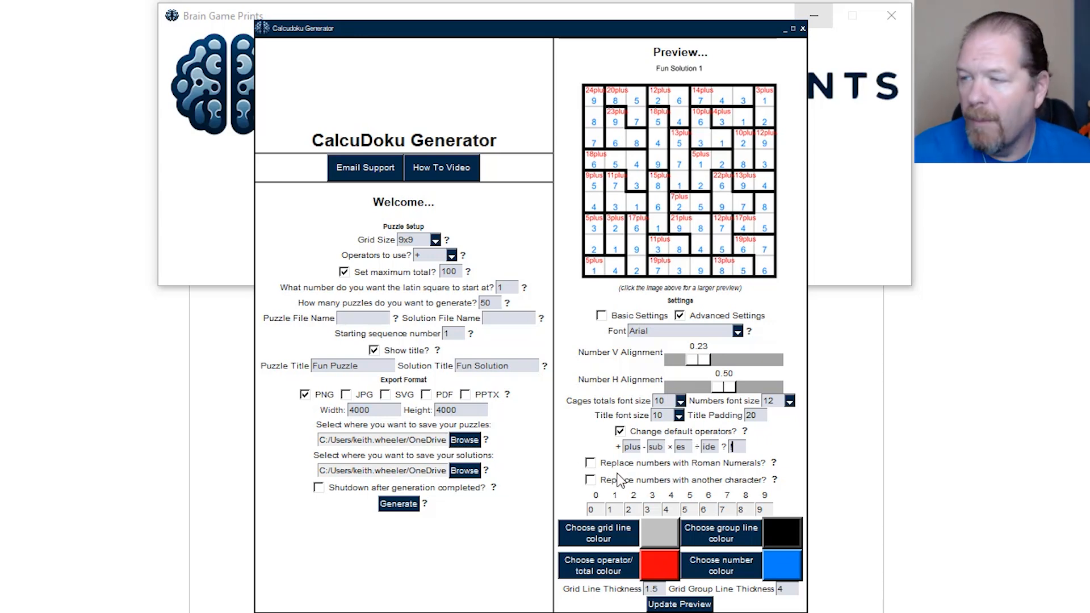
Step: Try the Roman numeral and character replacement options, switch both off, and restore the default operators
{"action": "left_click", "coordinate": [590, 465]}
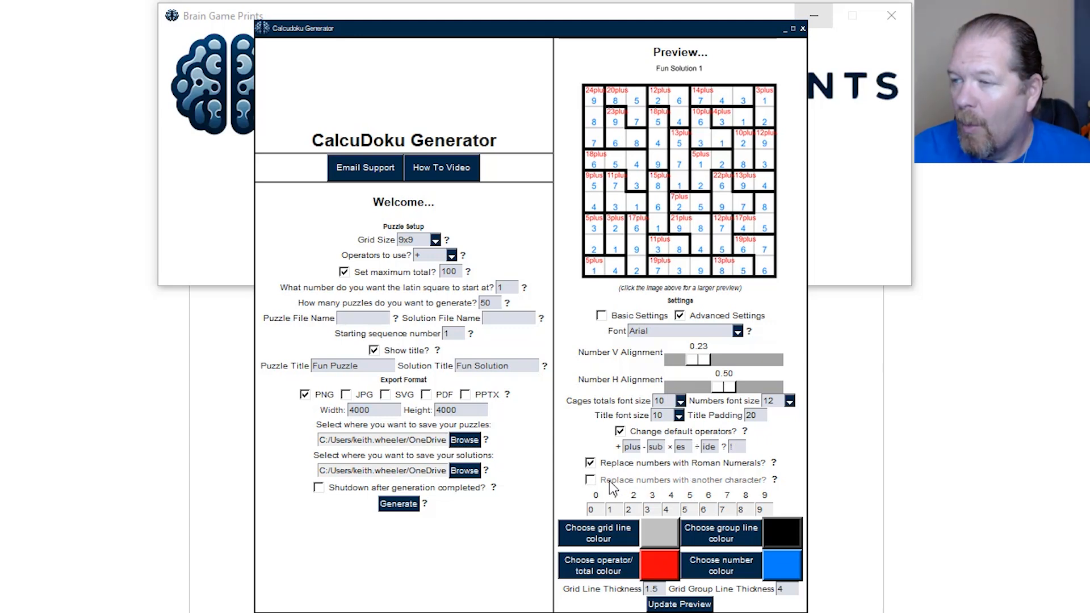
{"action": "left_click", "coordinate": [591, 464]}
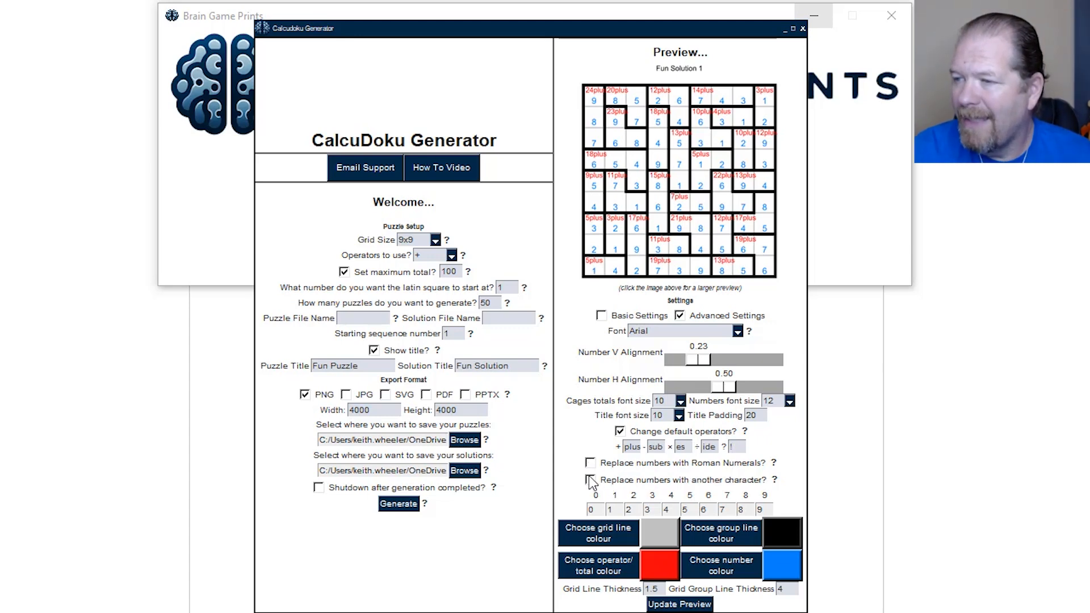
{"action": "left_click", "coordinate": [591, 480]}
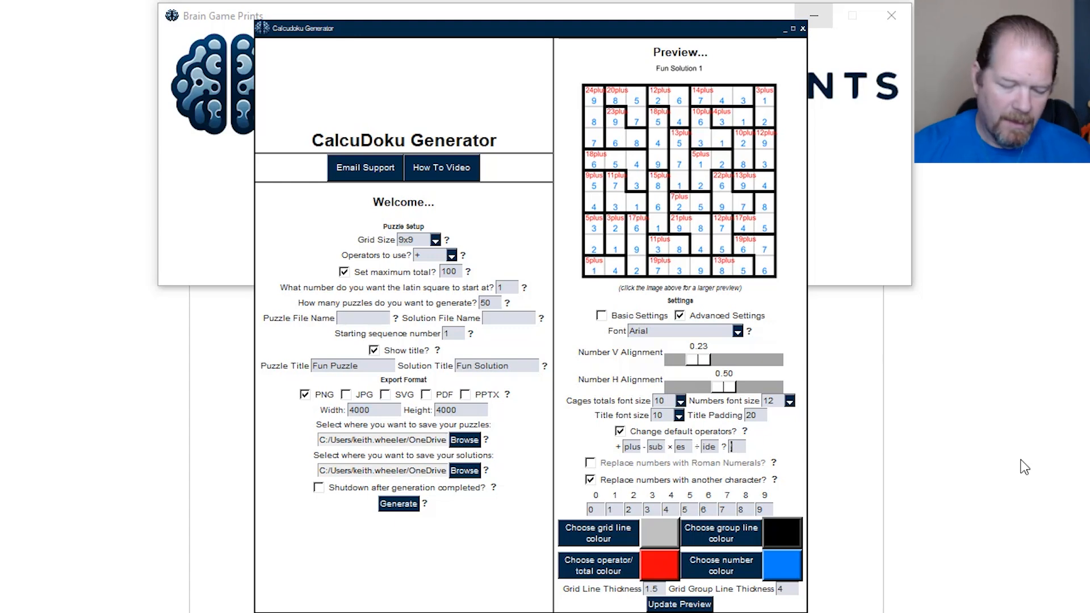
{"action": "type", "text": "?"}
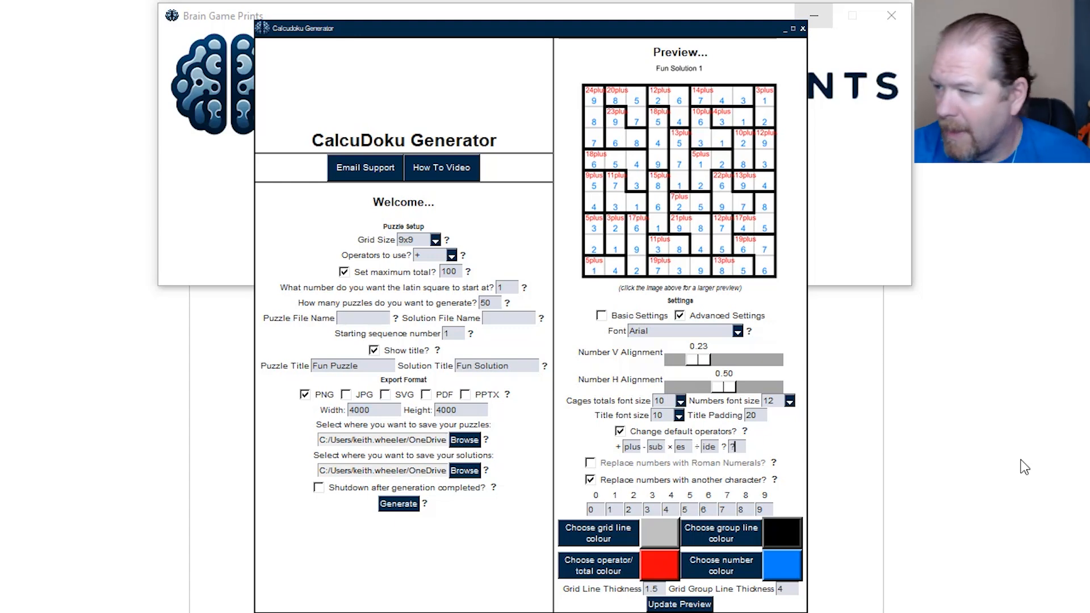
{"action": "left_click", "coordinate": [620, 431]}
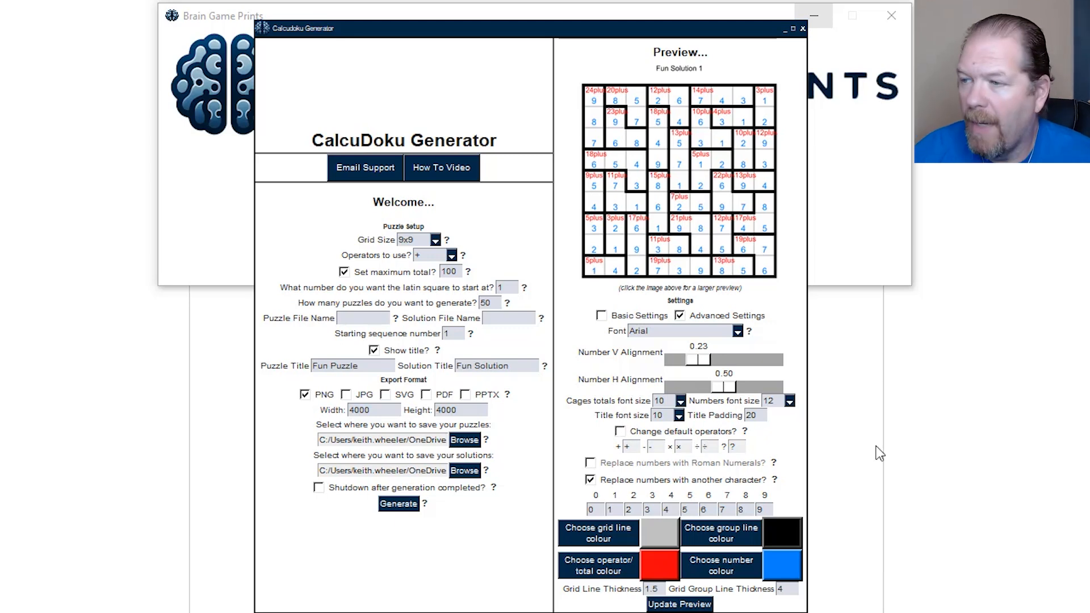
{"action": "left_click", "coordinate": [590, 481]}
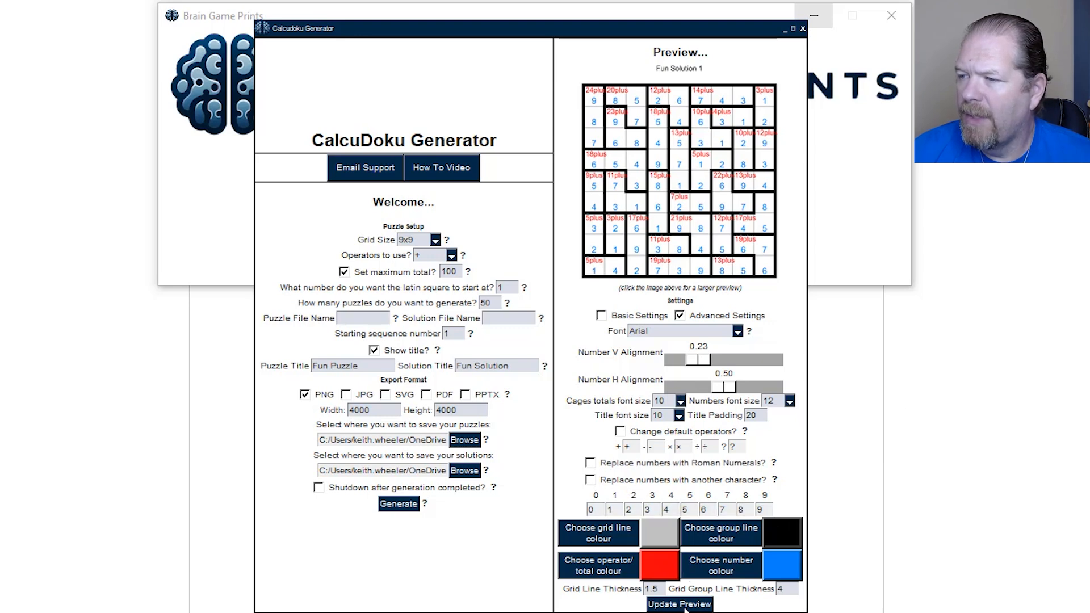
Step: Set the puzzles to use all four operators (+ - × ÷) and change the export format to PDF
{"action": "left_click", "coordinate": [452, 257]}
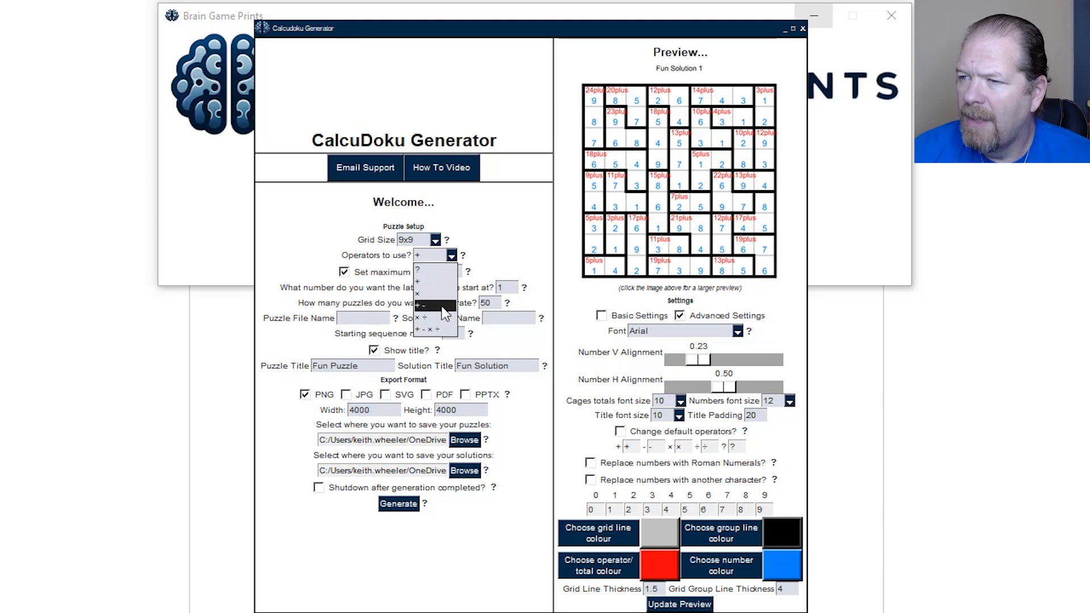
{"action": "left_click", "coordinate": [443, 331]}
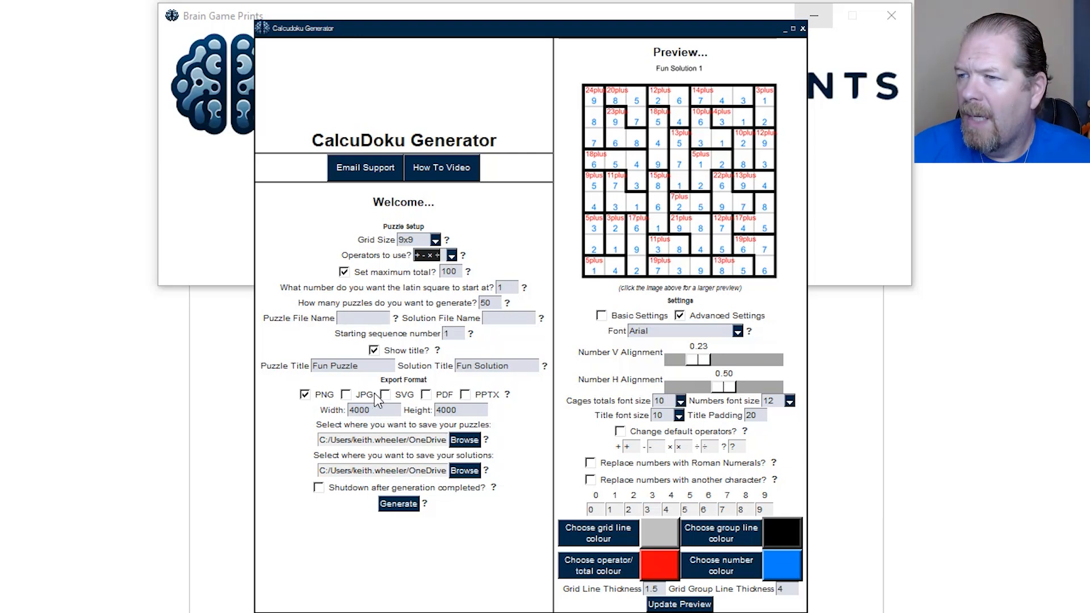
{"action": "left_click", "coordinate": [425, 395]}
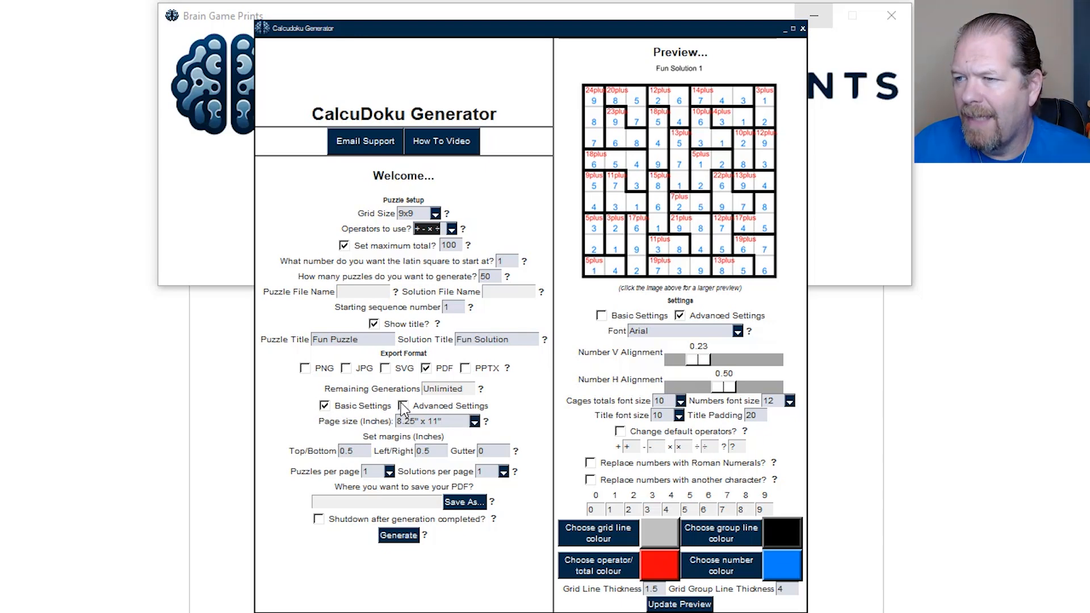
Step: Set the PDF page size to 6" x 9" with four solutions per page
{"action": "left_click", "coordinate": [472, 423]}
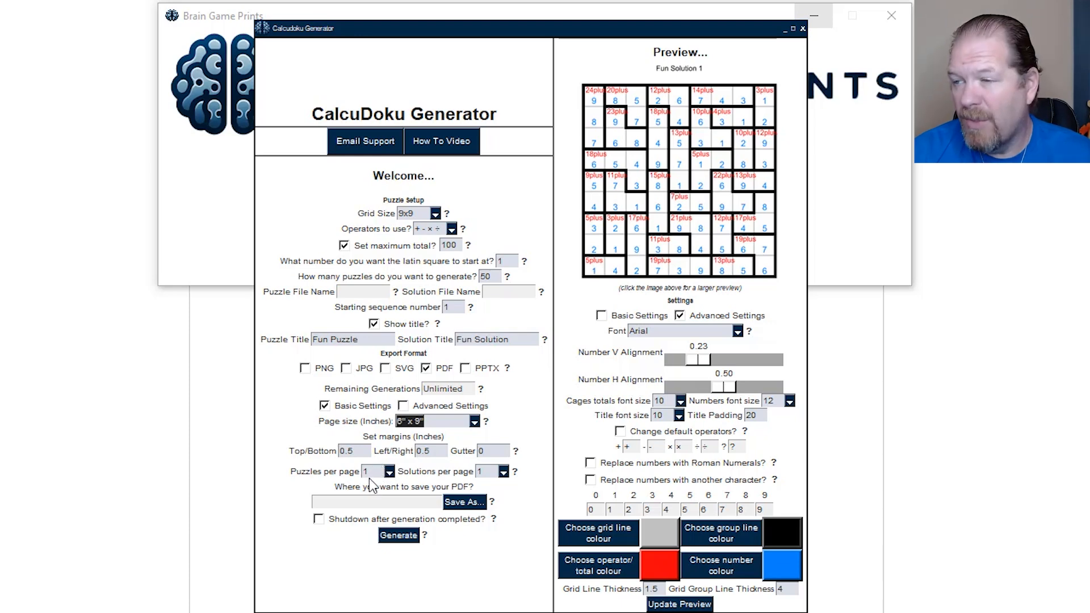
{"action": "left_click", "coordinate": [504, 474]}
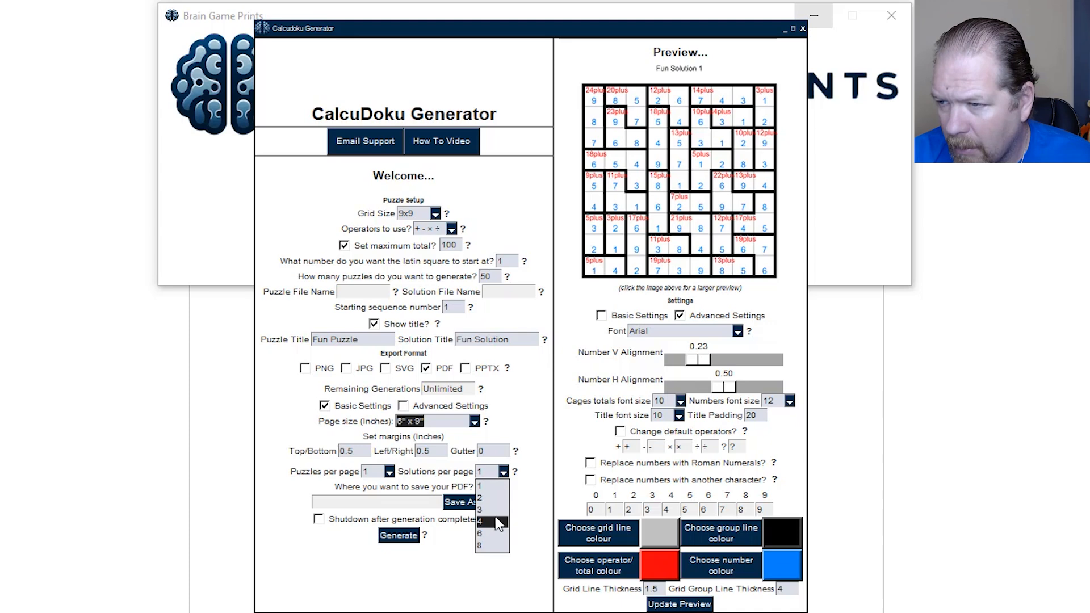
{"action": "left_click", "coordinate": [492, 521]}
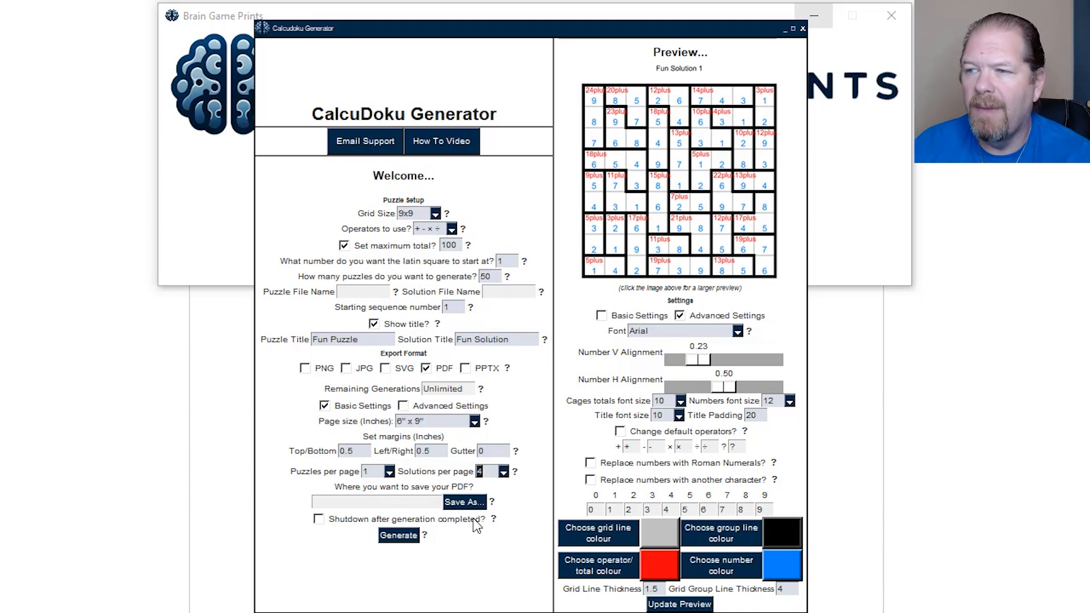
Step: Set the PDF's save location to the Calcudoku Book 1 folder and switch the page layout to the advanced settings
{"action": "left_click", "coordinate": [465, 502]}
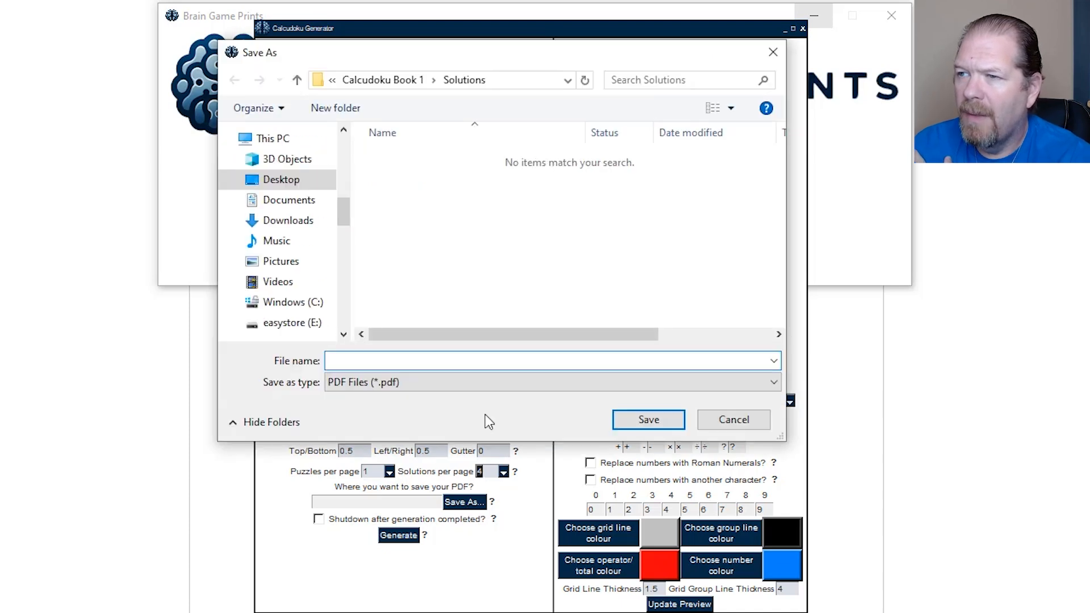
{"action": "left_click", "coordinate": [297, 79]}
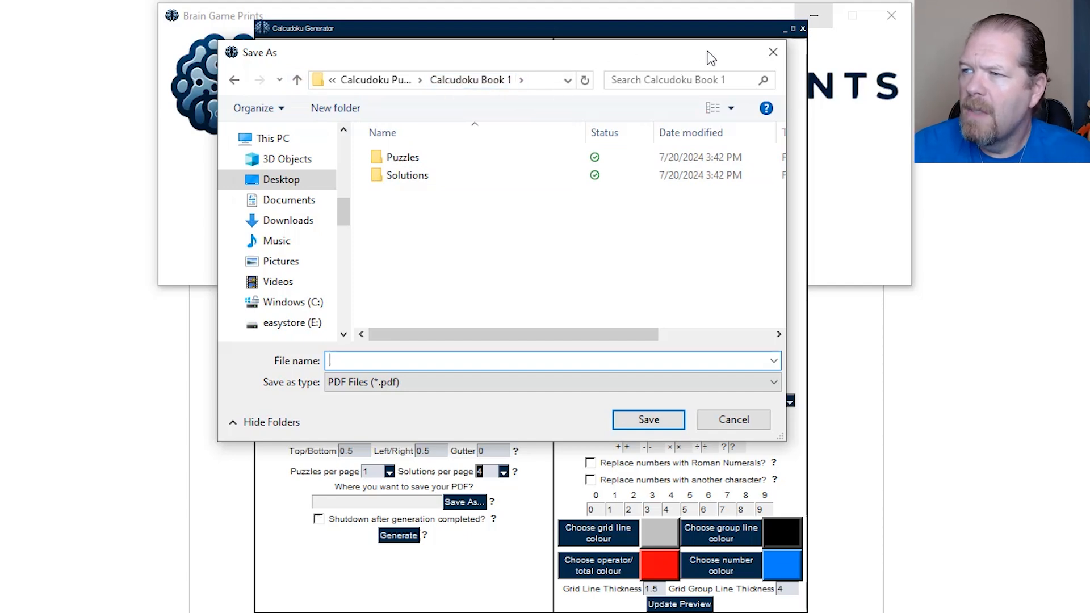
{"action": "left_click", "coordinate": [648, 420]}
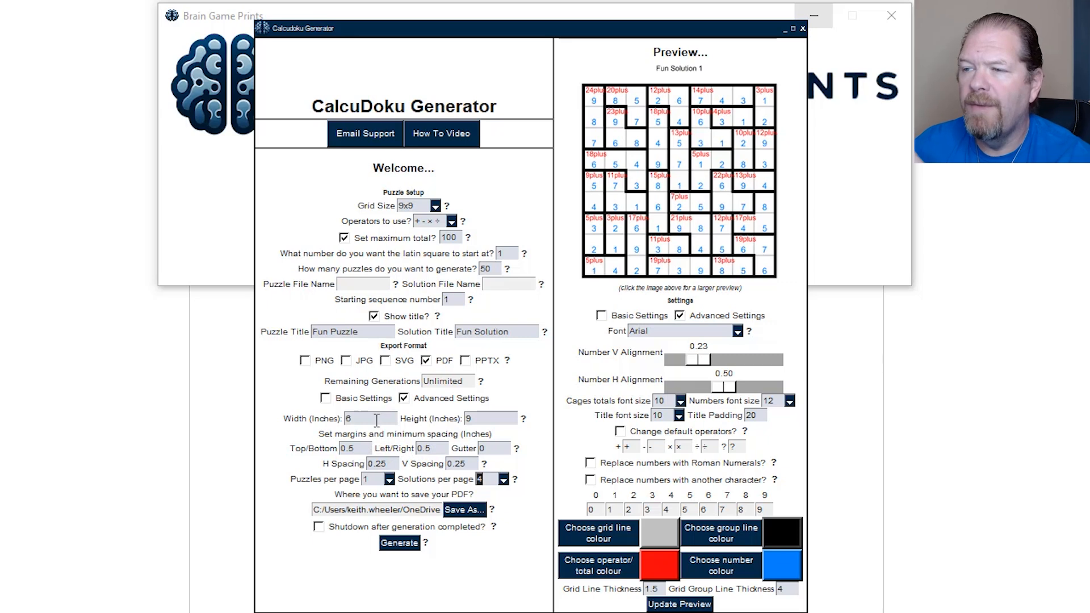
Step: Review the custom page width and solutions-per-page fields, and set the number of puzzles to generate to 50
{"action": "left_click", "coordinate": [346, 418]}
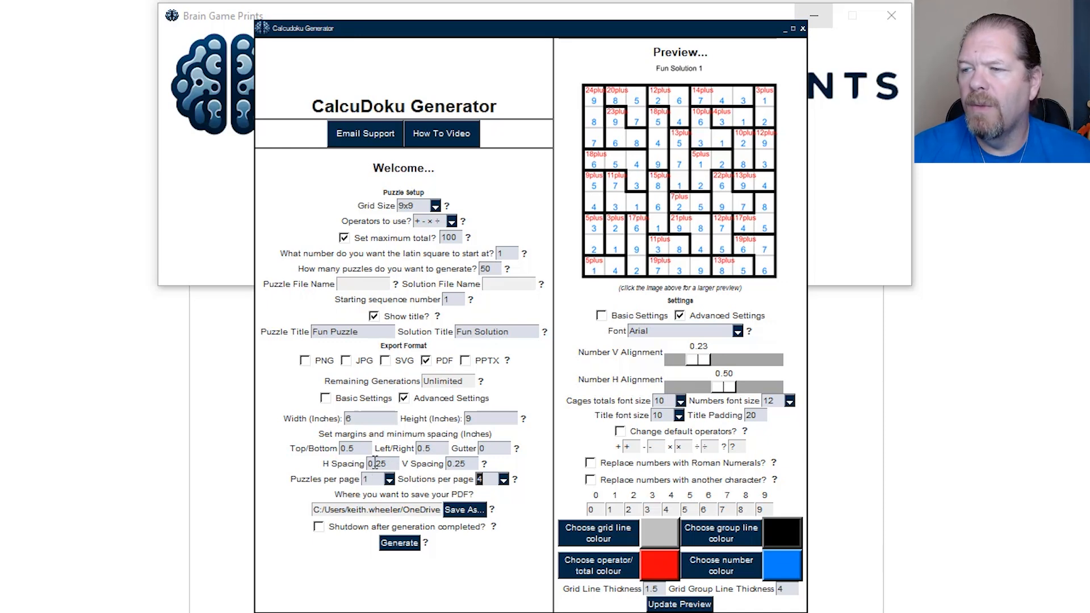
{"action": "left_click", "coordinate": [481, 478]}
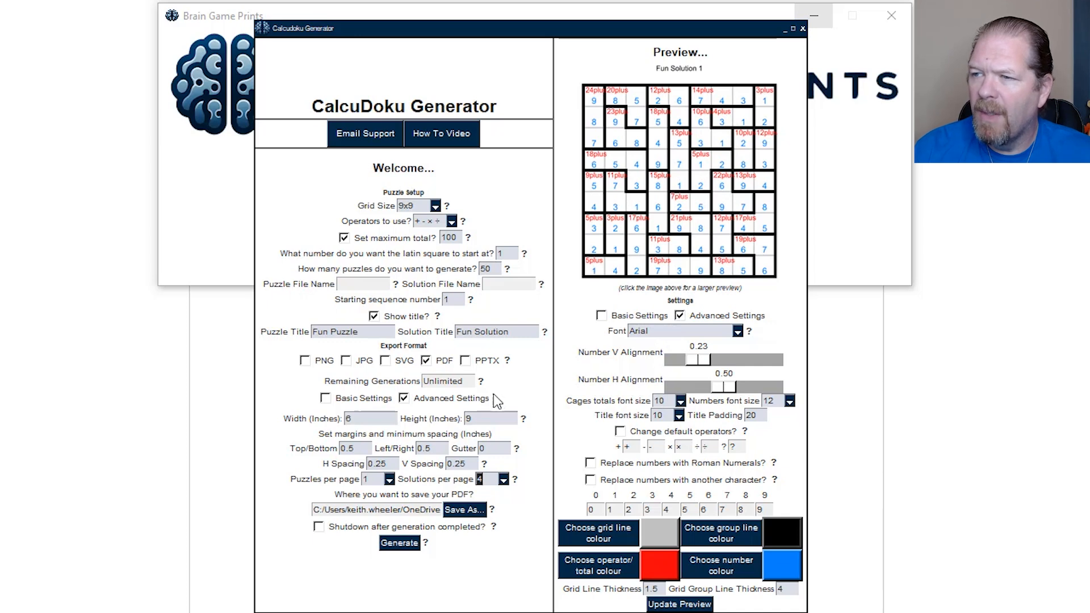
{"action": "left_click", "coordinate": [489, 269]}
{"action": "type", "text": "50"}
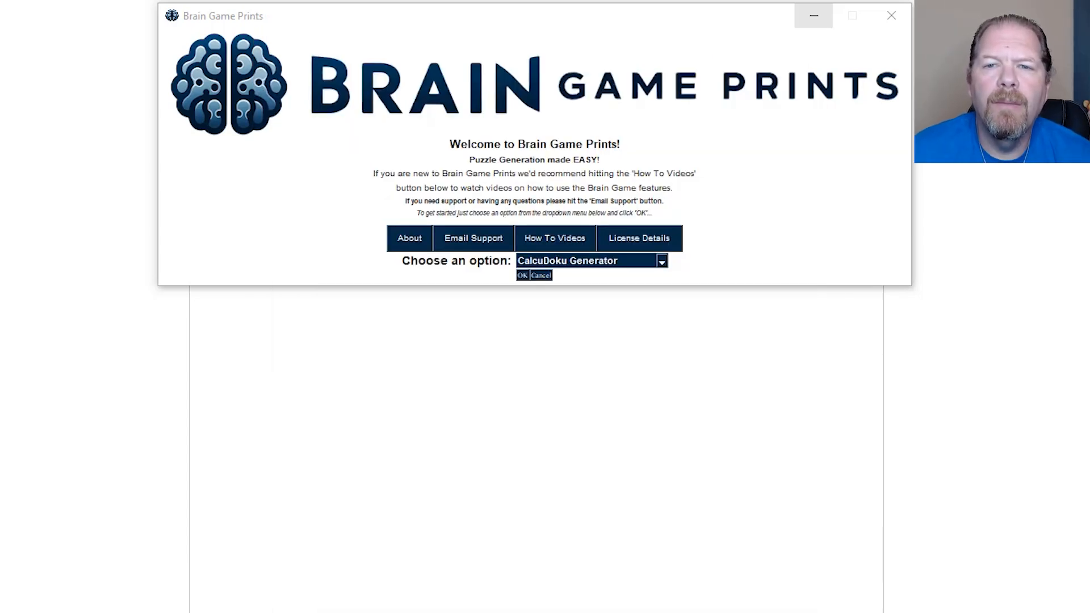
Step: Compare the sample images PB_1.png and SL_1.png side by side, and close both
{"action": "left_click_drag", "start_coordinate": [387, 108], "coordinate": [513, 79]}
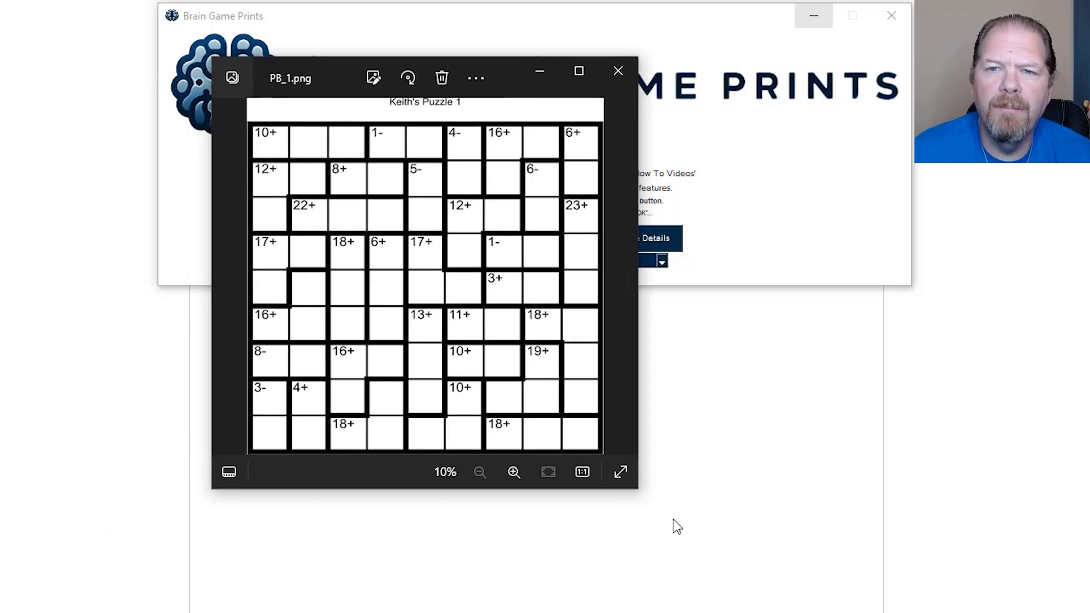
{"action": "left_click_drag", "start_coordinate": [640, 490], "coordinate": [723, 547]}
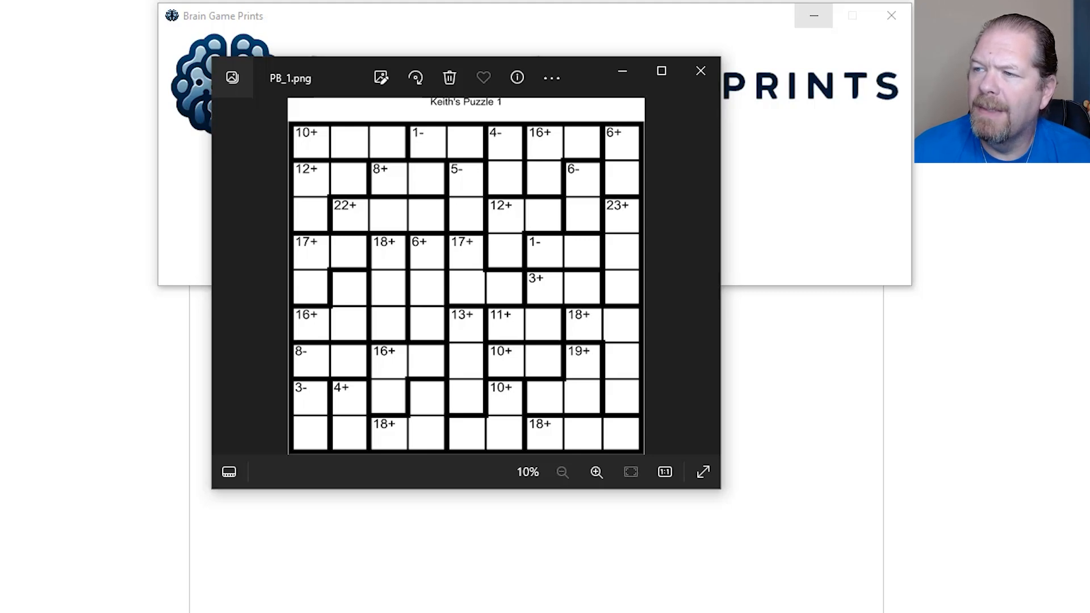
{"action": "left_click_drag", "start_coordinate": [0, 163], "coordinate": [661, 60]}
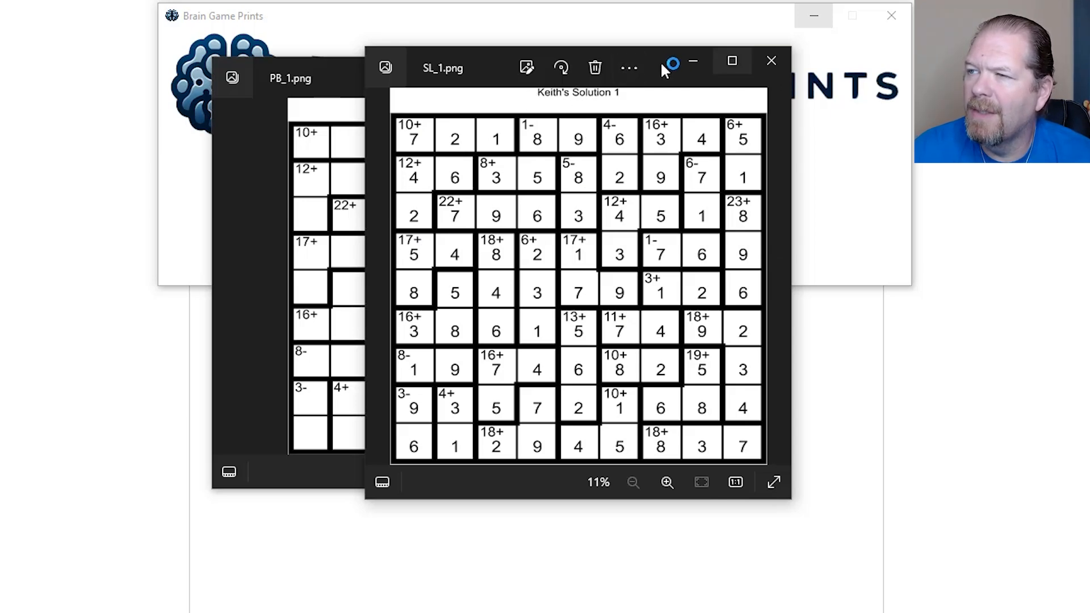
{"action": "left_click_drag", "start_coordinate": [640, 53], "coordinate": [891, 77]}
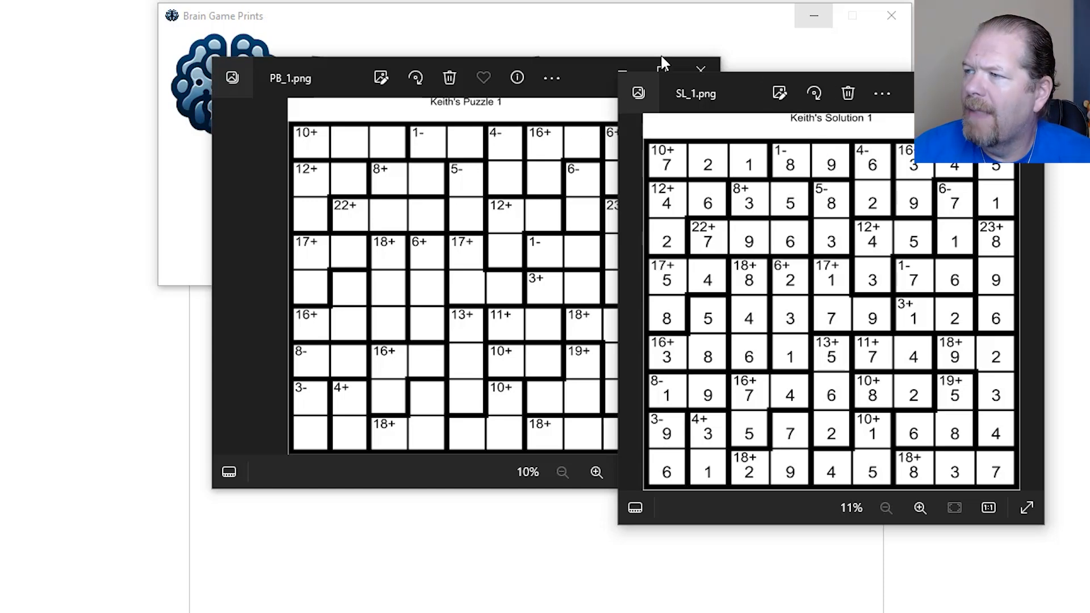
{"action": "left_click", "coordinate": [702, 67]}
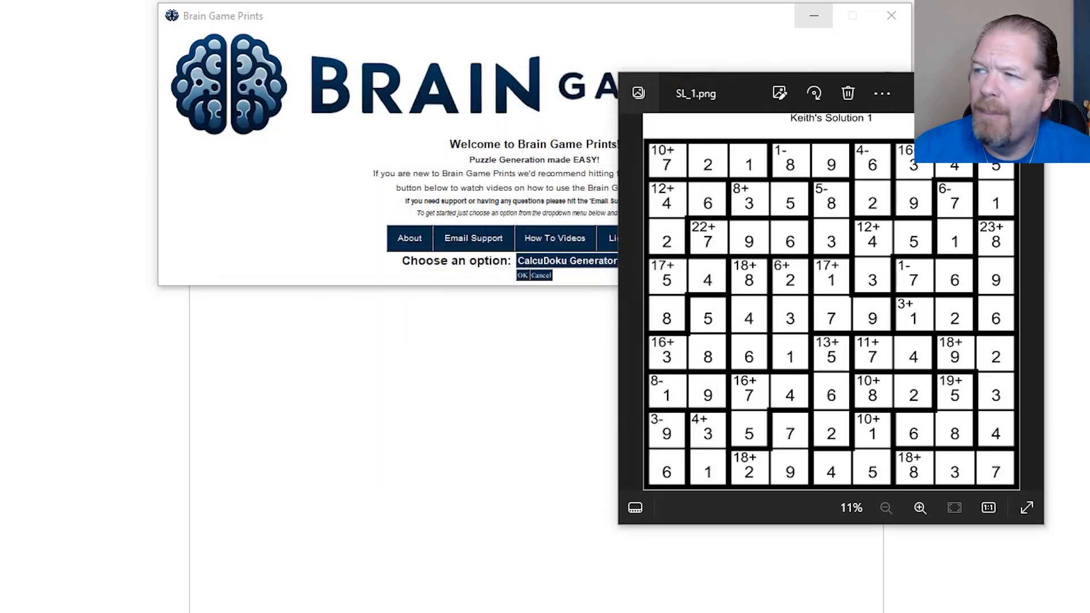
{"action": "left_click", "coordinate": [1025, 88]}
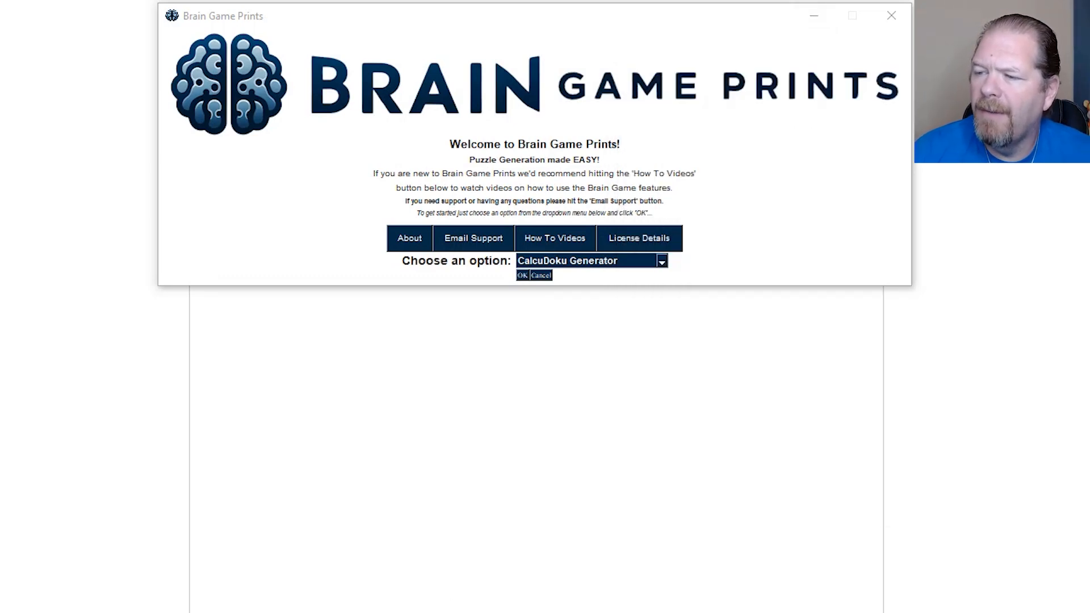
Step: Look through the generated PDF's one-per-page puzzles and its four-per-page solutions, and close the document
{"action": "left_click_drag", "start_coordinate": [446, 8], "coordinate": [396, 1]}
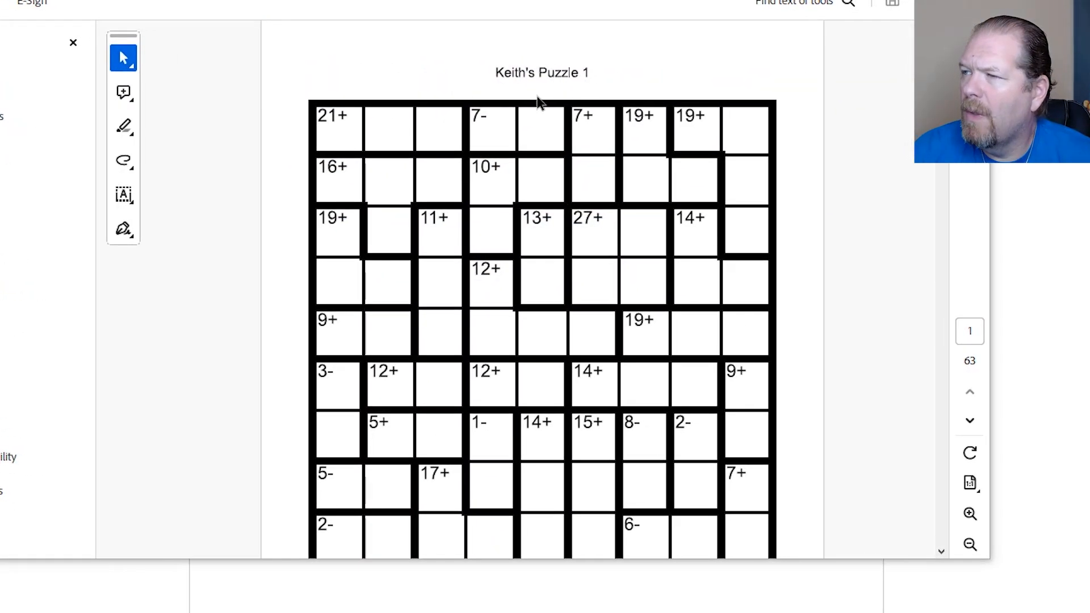
{"action": "scroll", "coordinate": [550, 113], "scroll_direction": "down", "scroll_amount": 2}
{"action": "scroll", "coordinate": [550, 170], "scroll_direction": "down", "scroll_amount": 10}
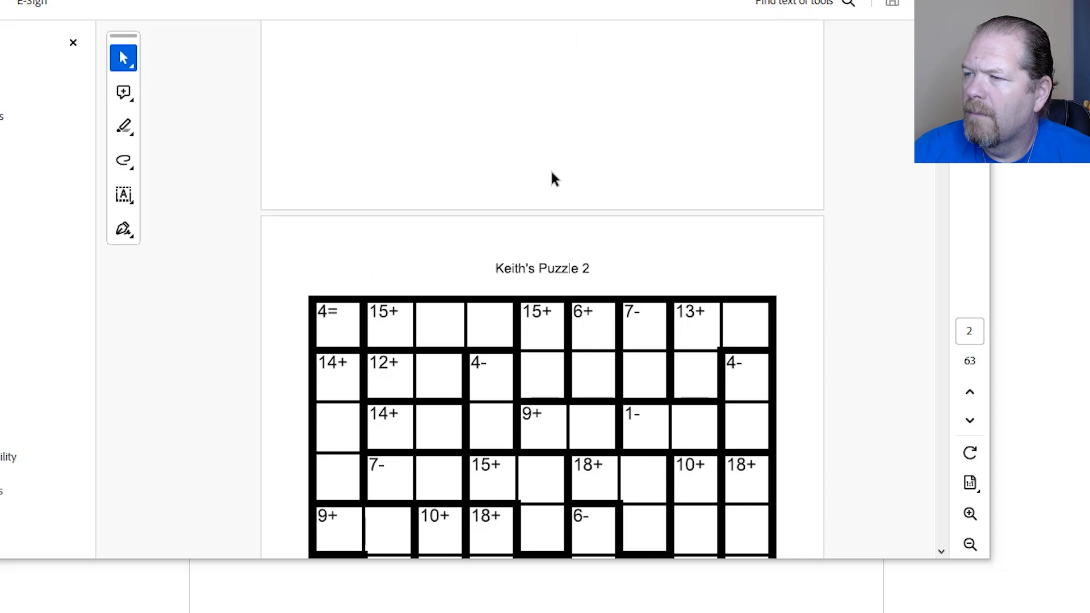
{"action": "scroll", "coordinate": [551, 178], "scroll_direction": "down", "scroll_amount": 10}
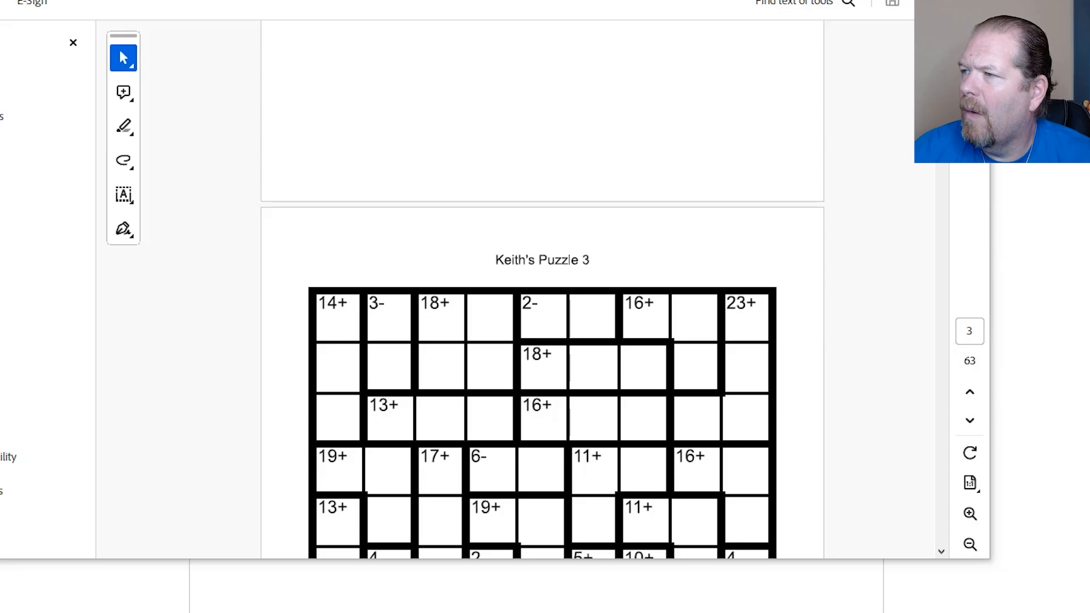
{"action": "scroll", "coordinate": [542, 290], "scroll_direction": "down", "scroll_amount": 5}
{"action": "left_click_drag", "start_coordinate": [943, 57], "coordinate": [935, 462]}
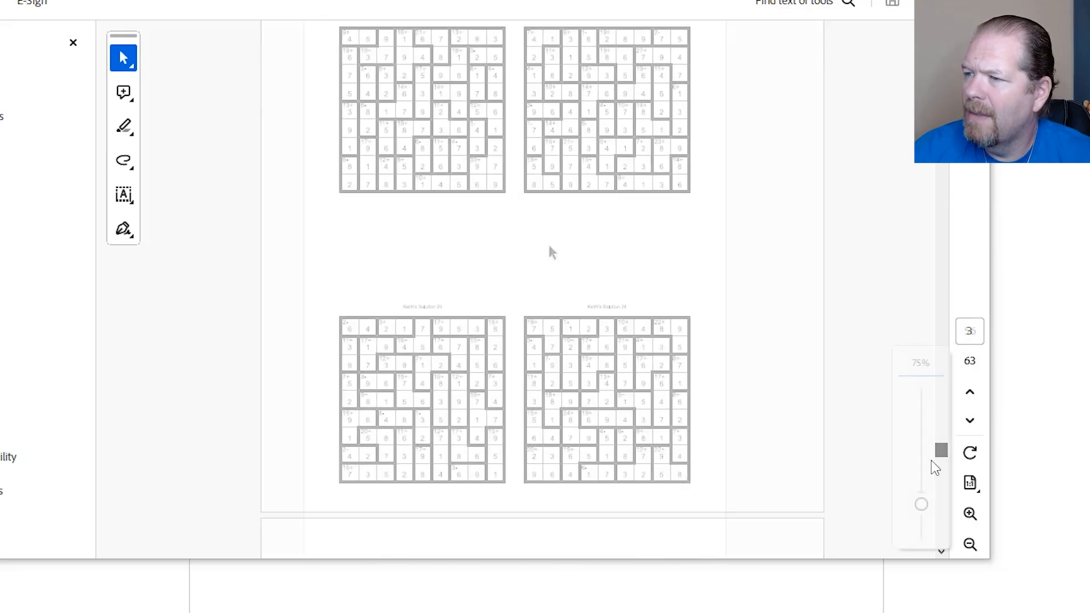
{"action": "scroll", "coordinate": [521, 200], "scroll_direction": "up", "scroll_amount": 1}
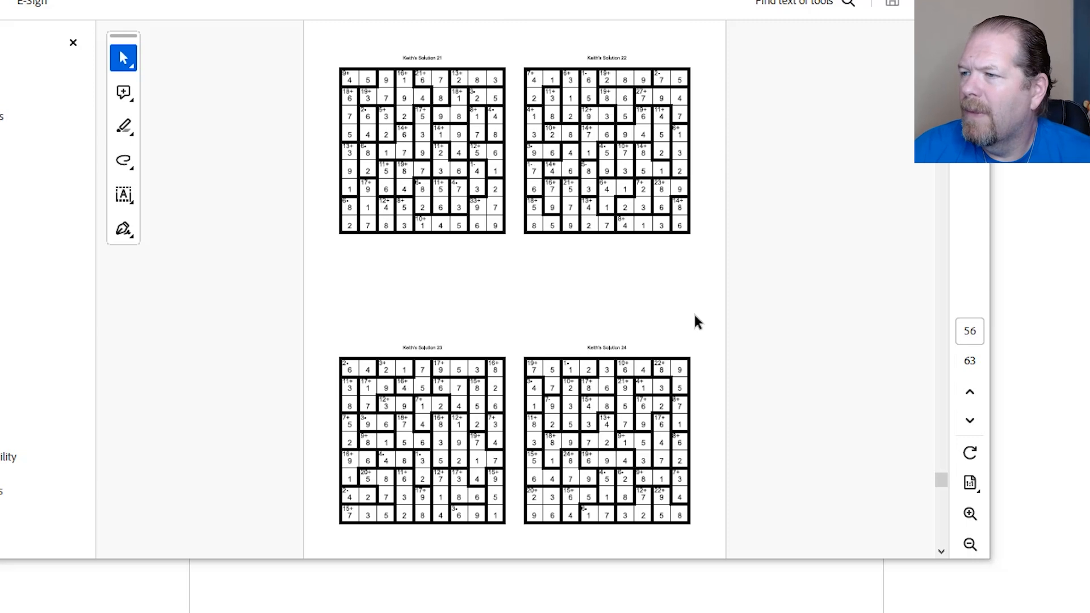
{"action": "scroll", "coordinate": [617, 232], "scroll_direction": "up", "scroll_amount": 1}
{"action": "scroll", "coordinate": [616, 233], "scroll_direction": "up", "scroll_amount": 3}
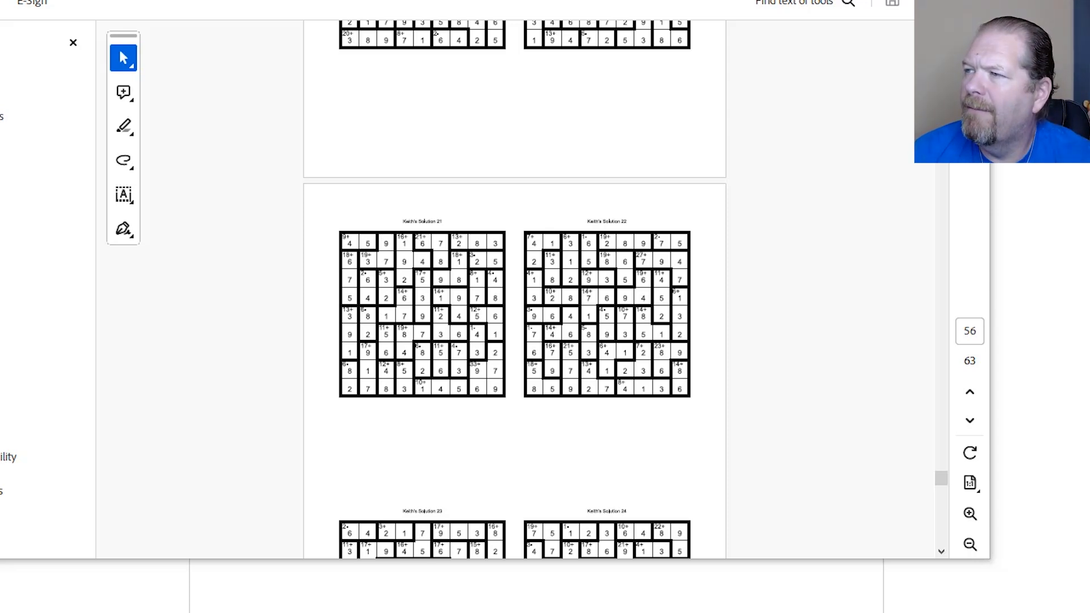
{"action": "left_click", "coordinate": [976, 2]}
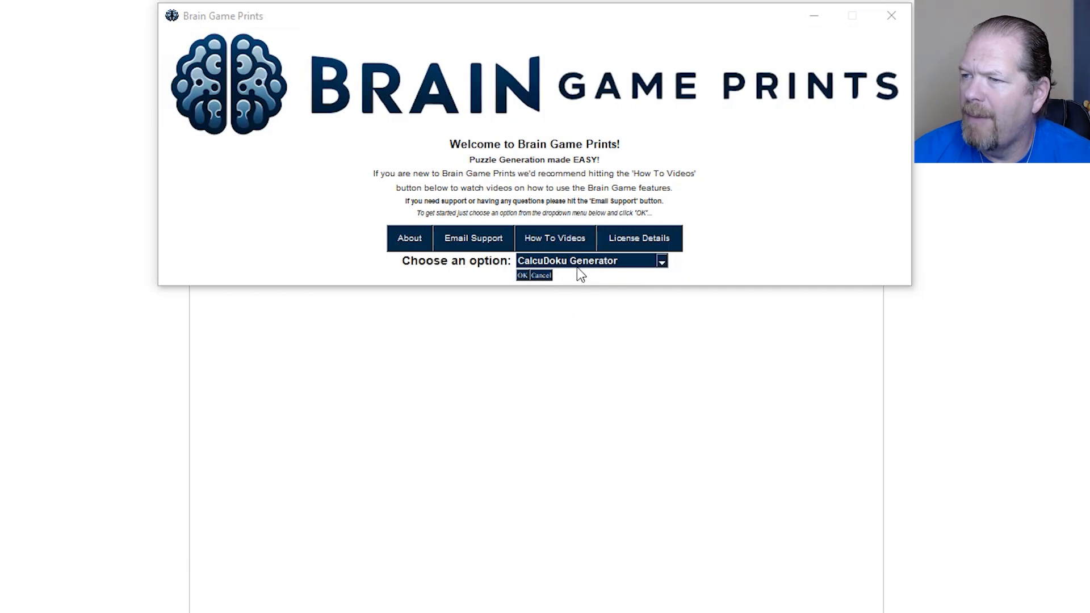
Step: Open the Akari Generator from the list of puzzle options
{"action": "left_click", "coordinate": [668, 262]}
{"action": "left_click", "coordinate": [631, 302]}
{"action": "key", "text": "Return"}
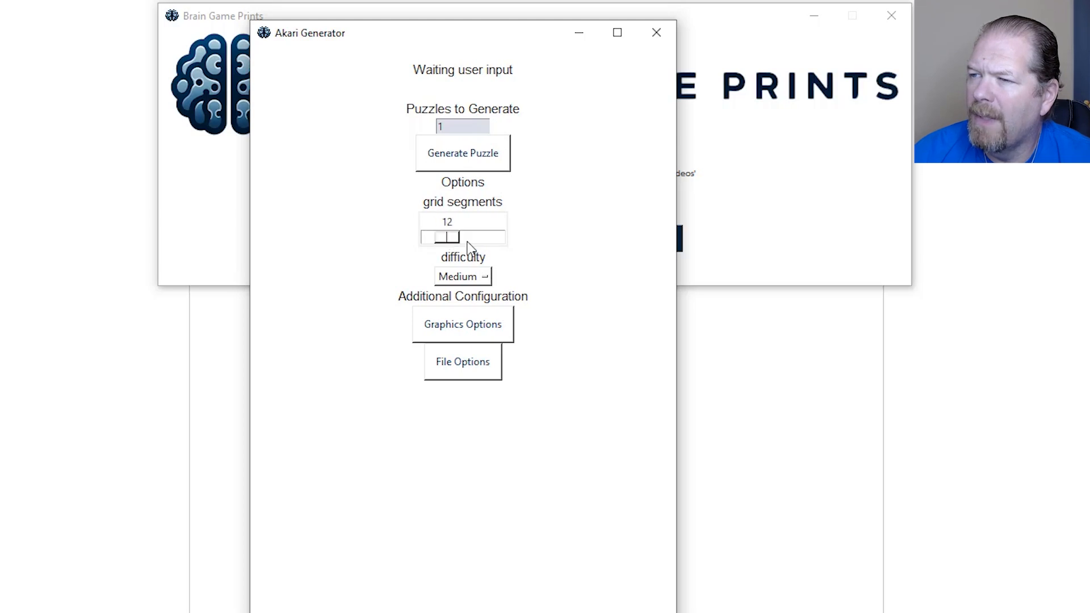
Step: Examine the Akari graphics settings, including the font list, and close the Akari Generator
{"action": "left_click", "coordinate": [464, 330]}
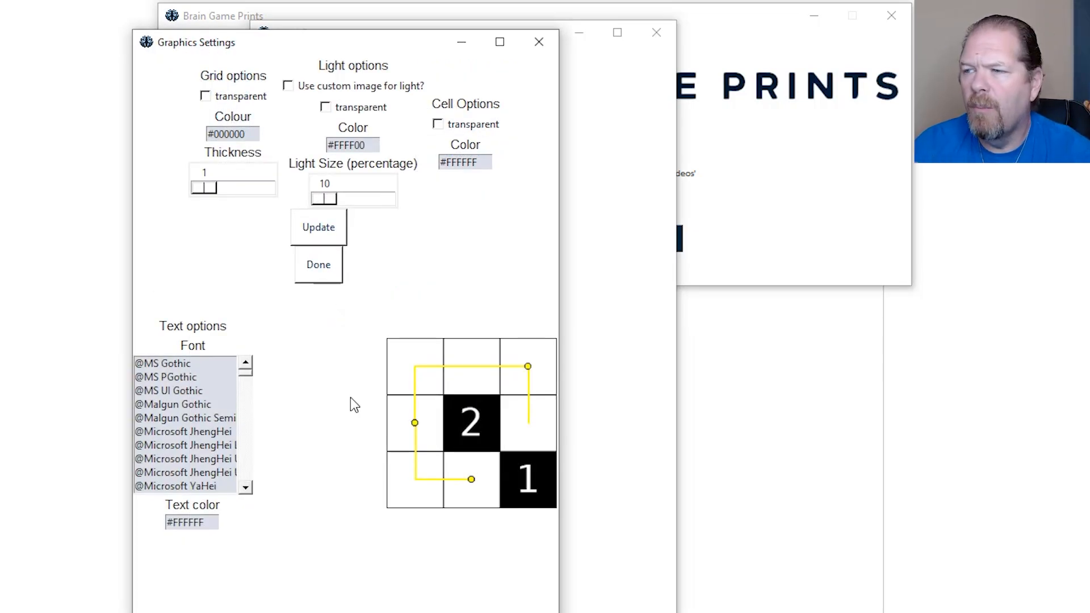
{"action": "scroll", "coordinate": [219, 378], "scroll_direction": "down", "scroll_amount": 1}
{"action": "scroll", "coordinate": [220, 391], "scroll_direction": "down", "scroll_amount": 2}
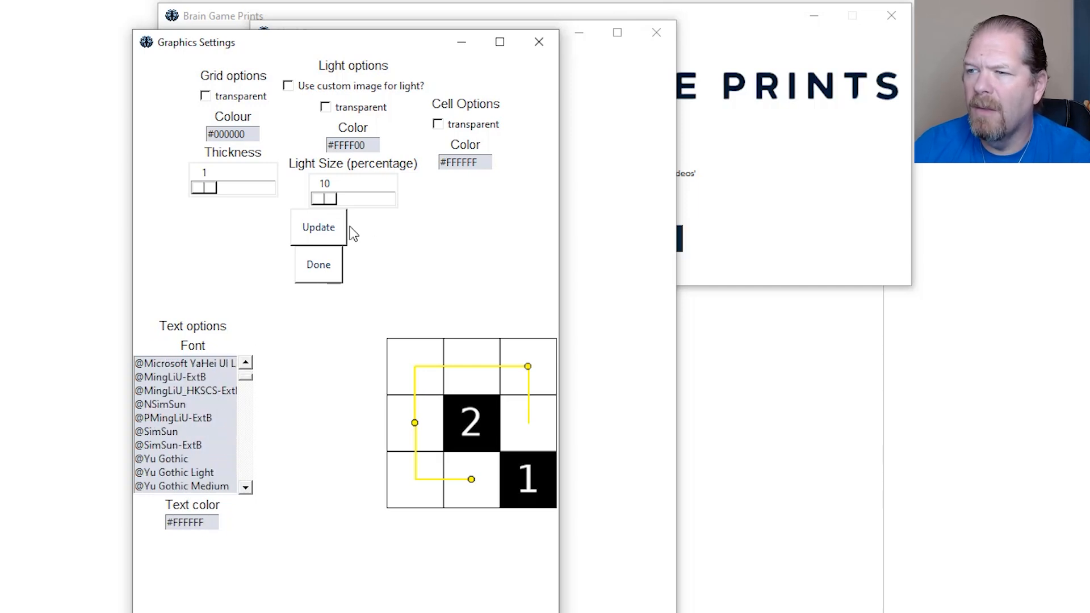
{"action": "left_click", "coordinate": [537, 39]}
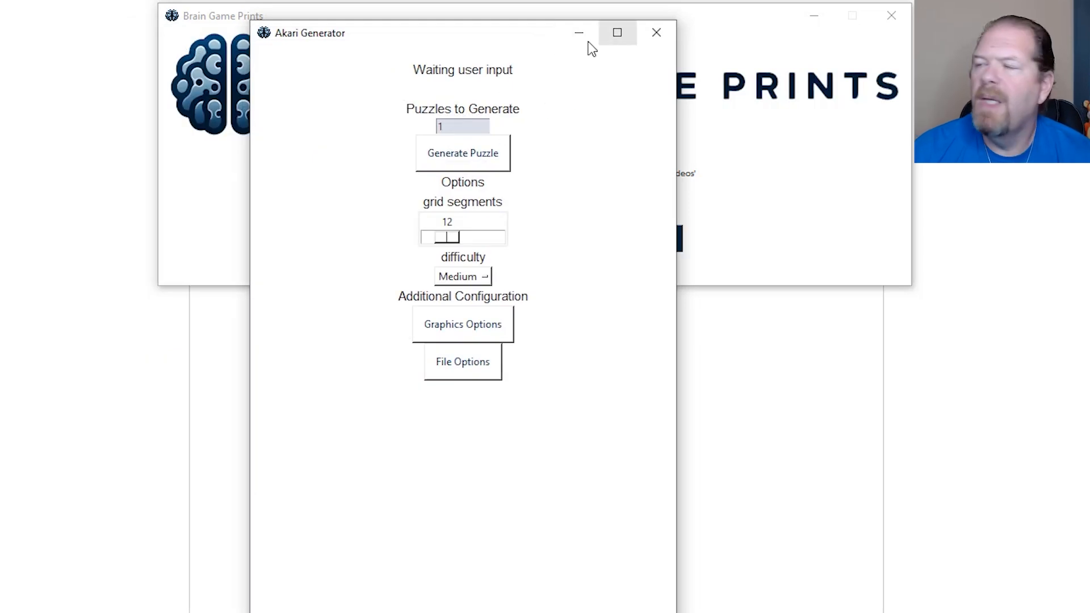
{"action": "left_click", "coordinate": [656, 33]}
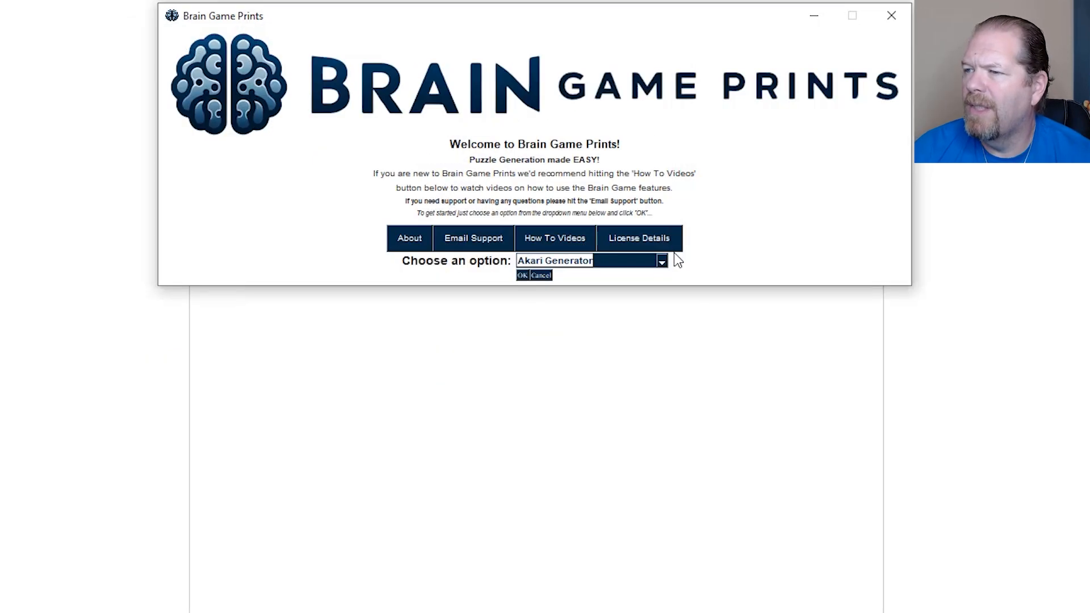
Step: Open the Sudoku Generator and update its puzzle preview
{"action": "left_click", "coordinate": [667, 262]}
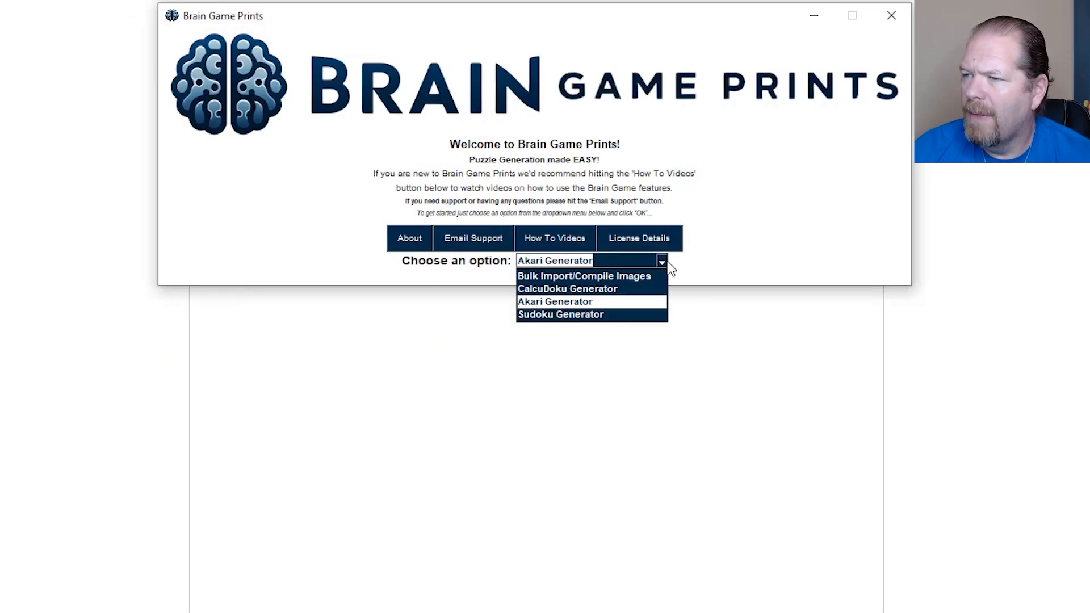
{"action": "left_click", "coordinate": [635, 317]}
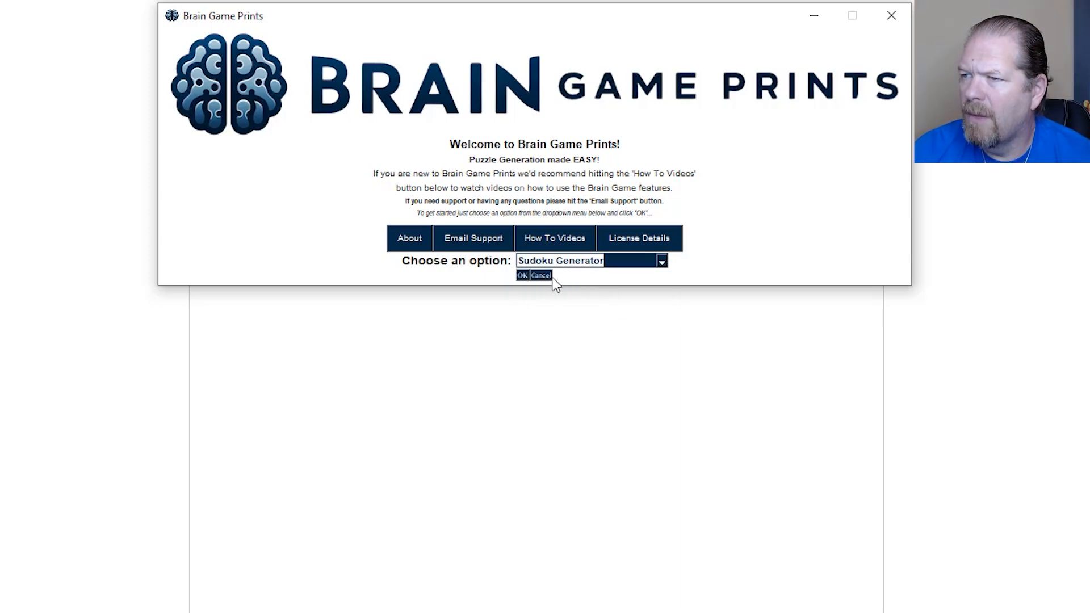
{"action": "left_click", "coordinate": [522, 276]}
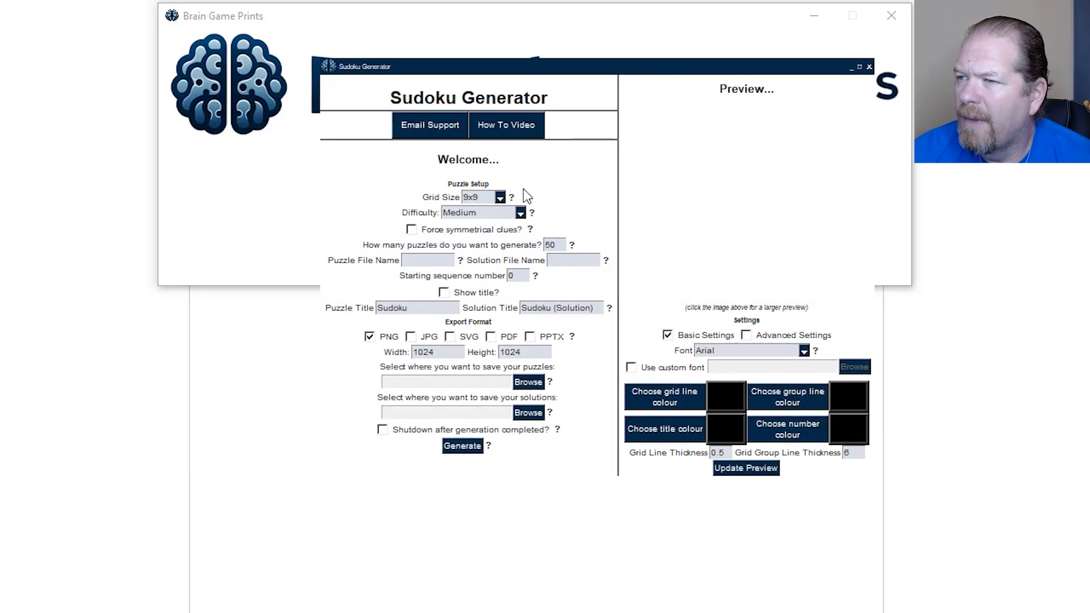
{"action": "left_click", "coordinate": [738, 469]}
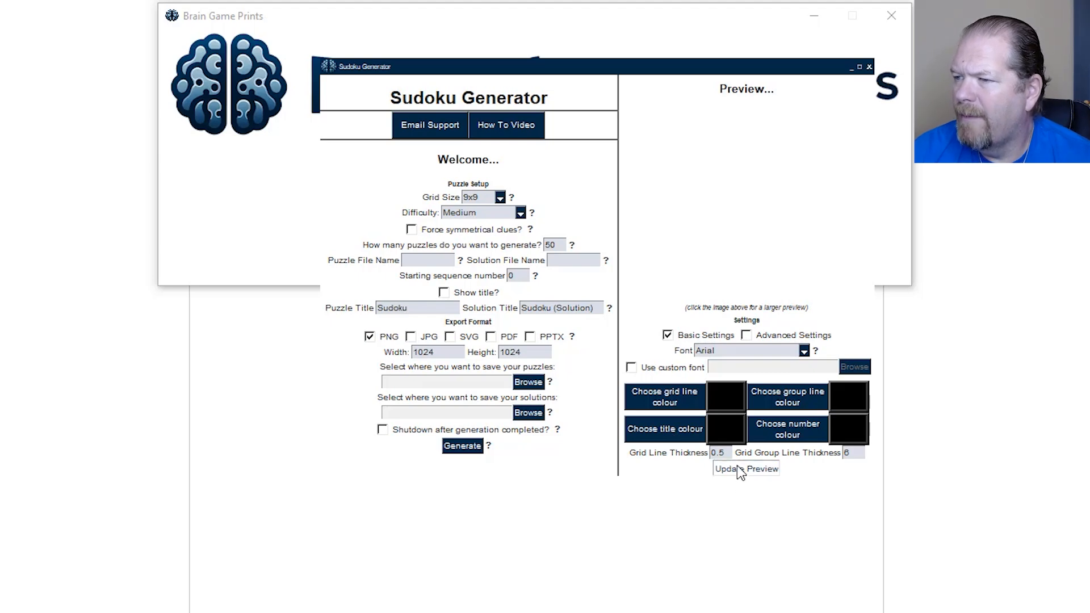